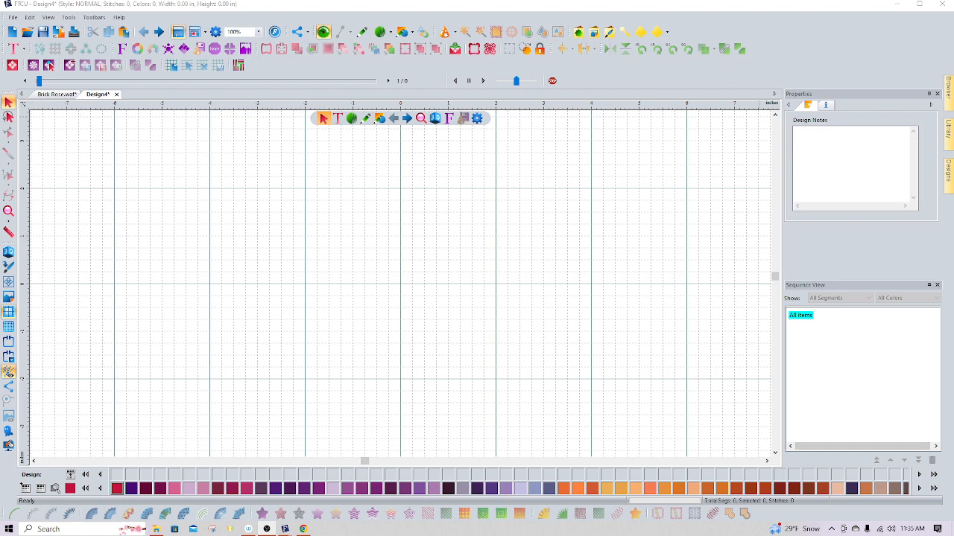
Draw a straight horizontal line about 4 inches long across the middle of the design area
click(362, 32)
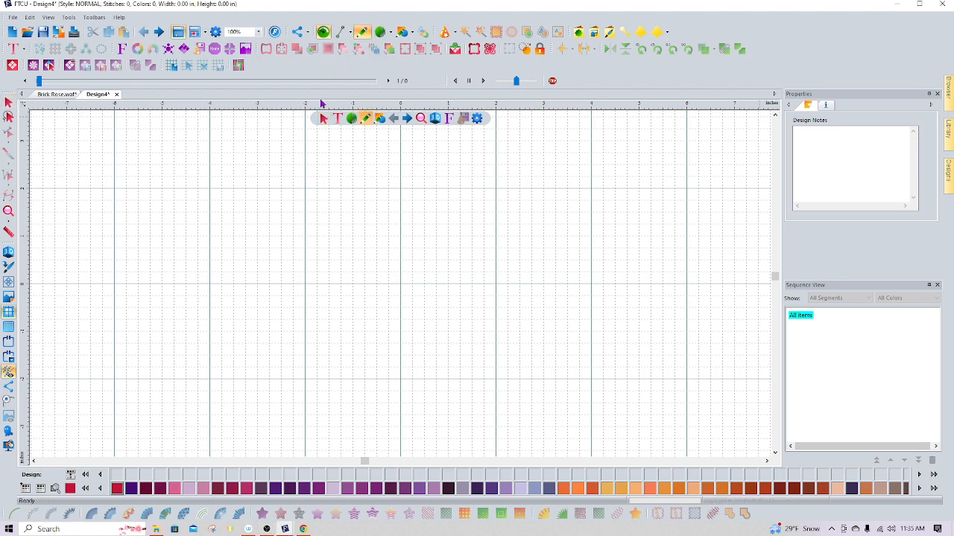
click(339, 35)
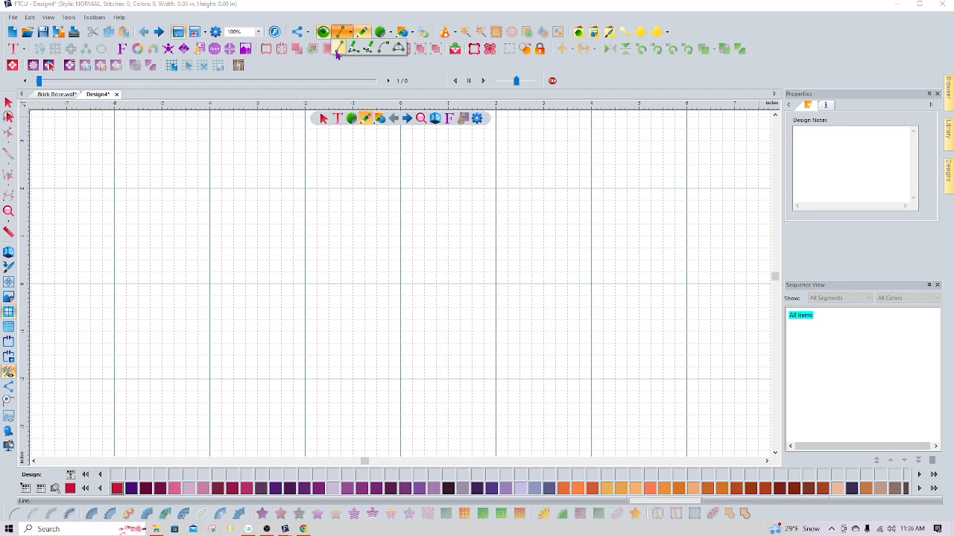
click(341, 46)
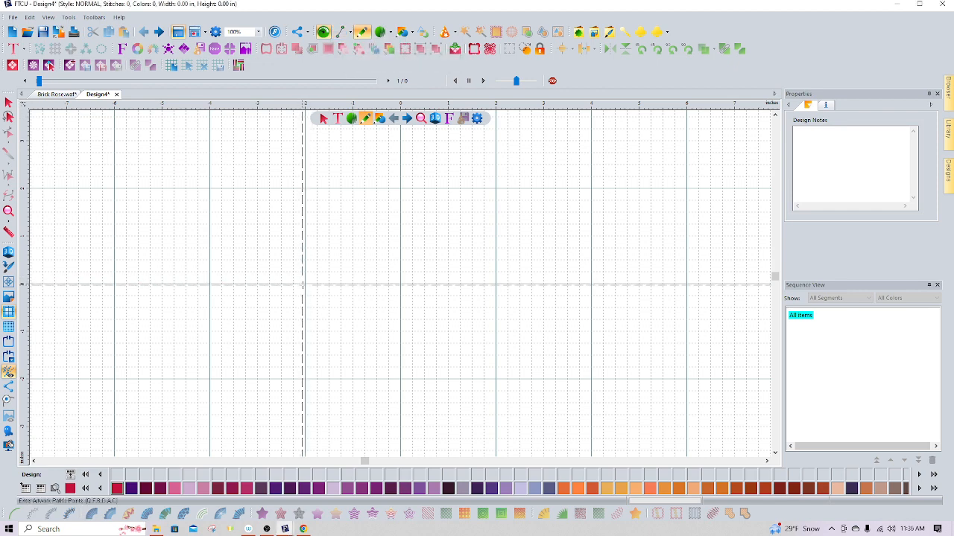
click(305, 283)
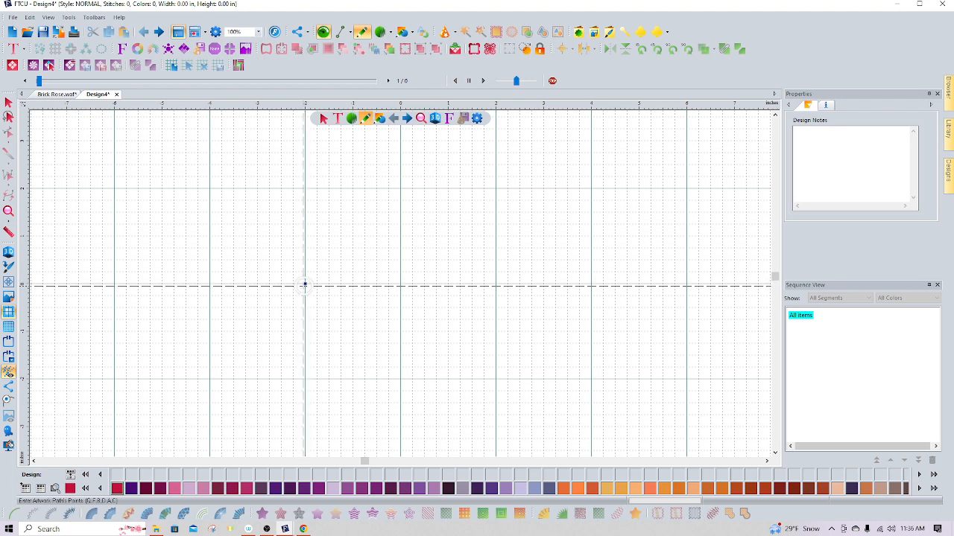
click(496, 284)
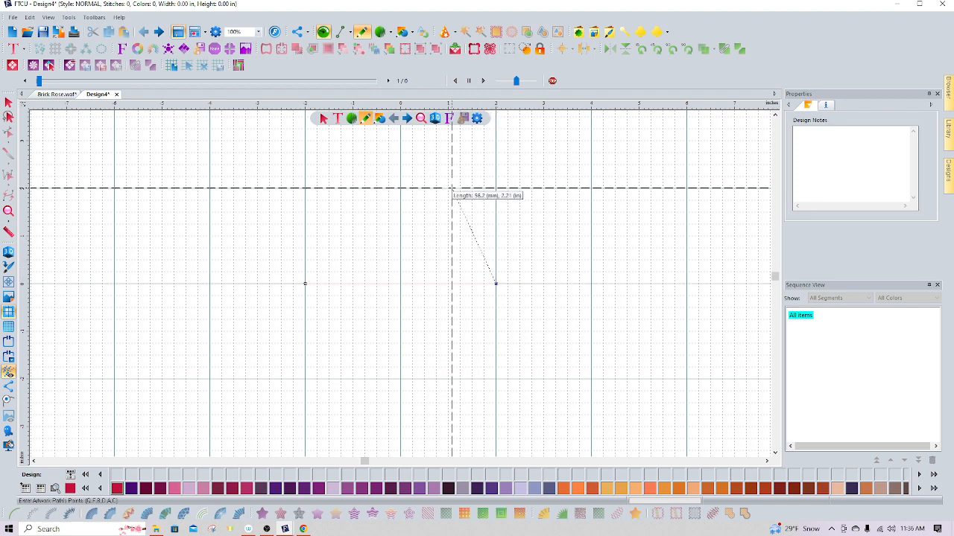
click(8, 103)
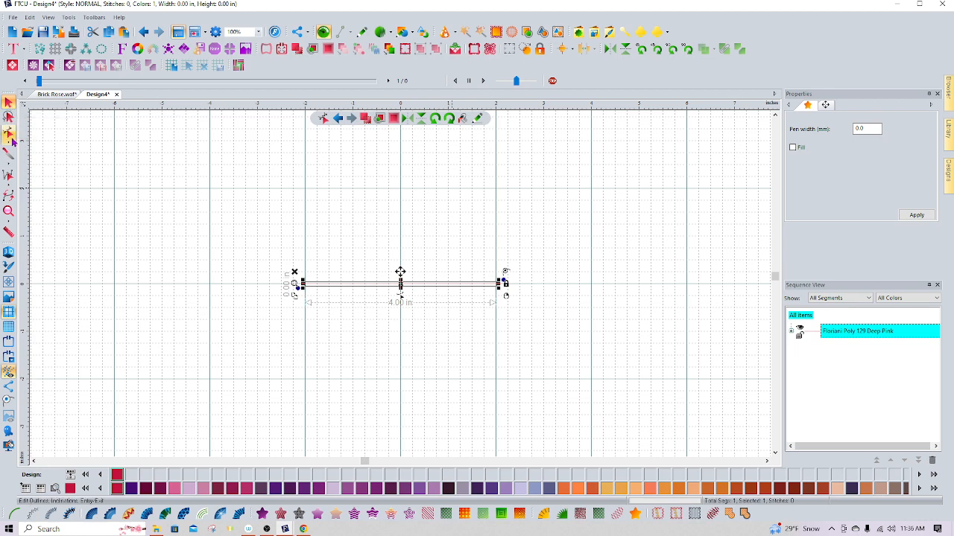
click(9, 135)
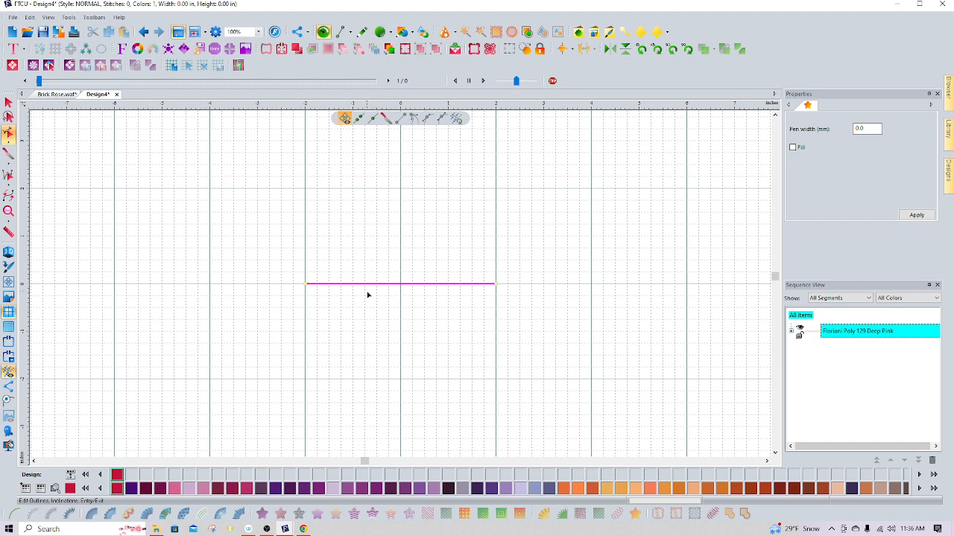
click(348, 272)
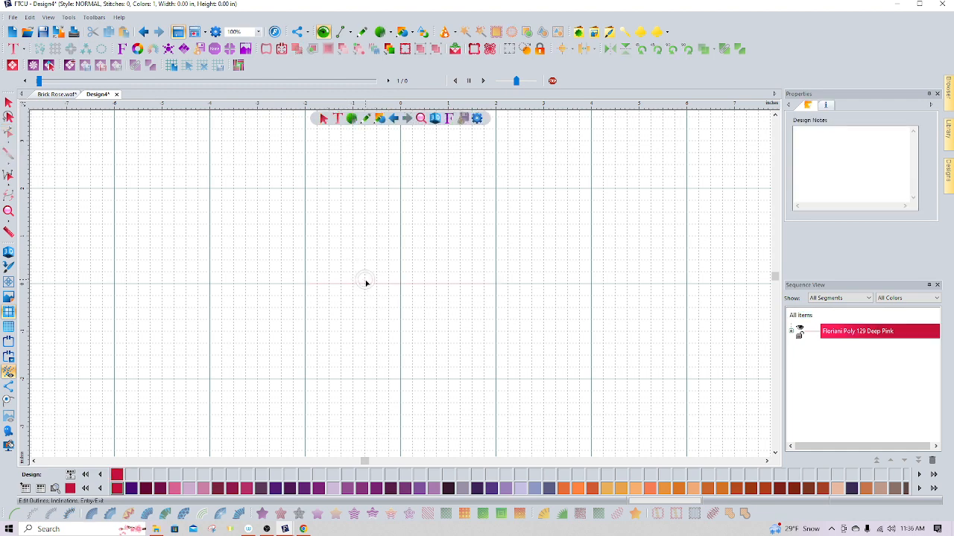
click(368, 284)
Reshape the line into an upward arch about 4 inches wide and 1.2 inches high
click(799, 330)
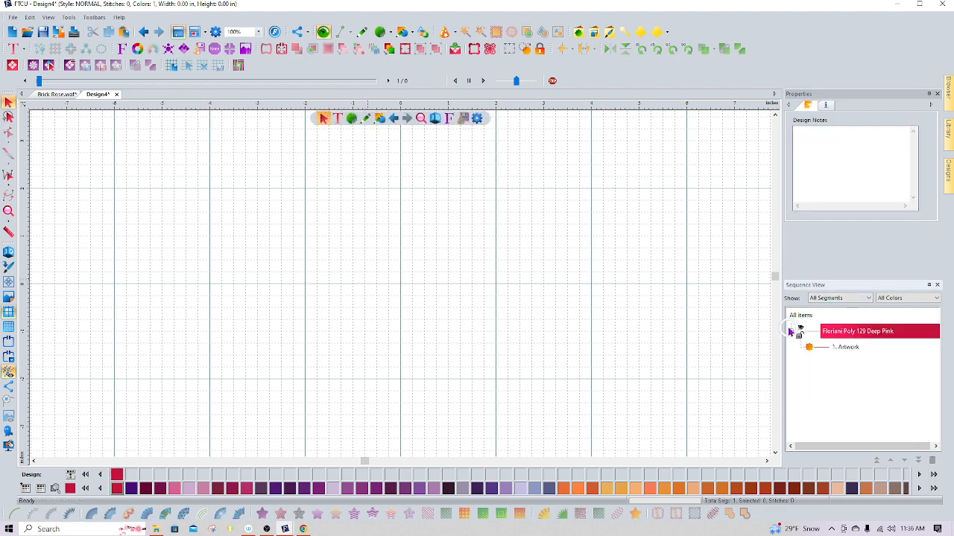
click(792, 331)
click(848, 348)
click(337, 306)
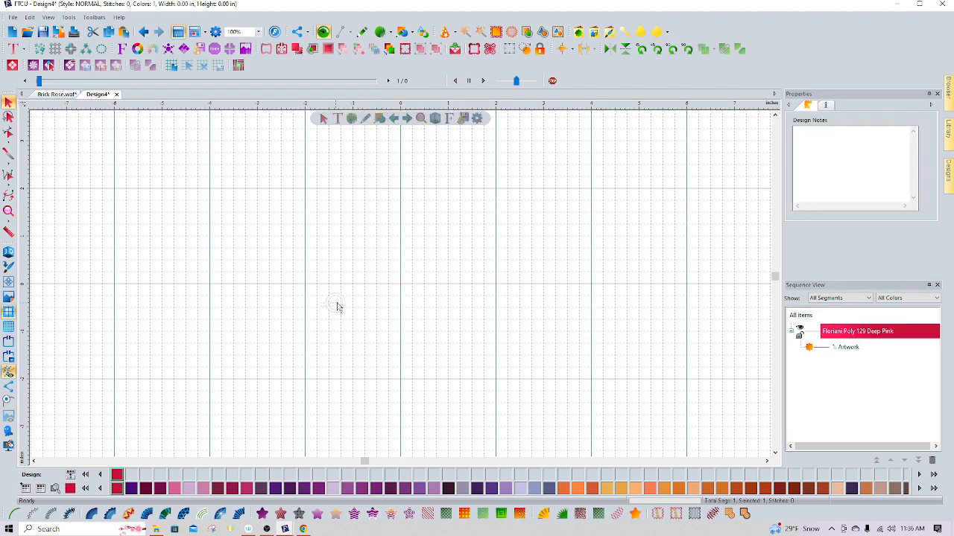
drag(320, 298, 364, 289)
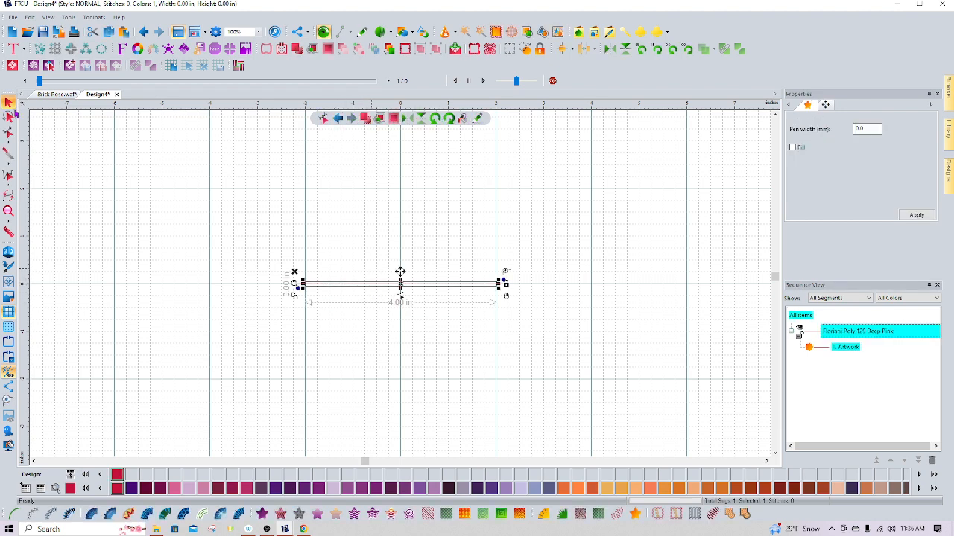
click(8, 133)
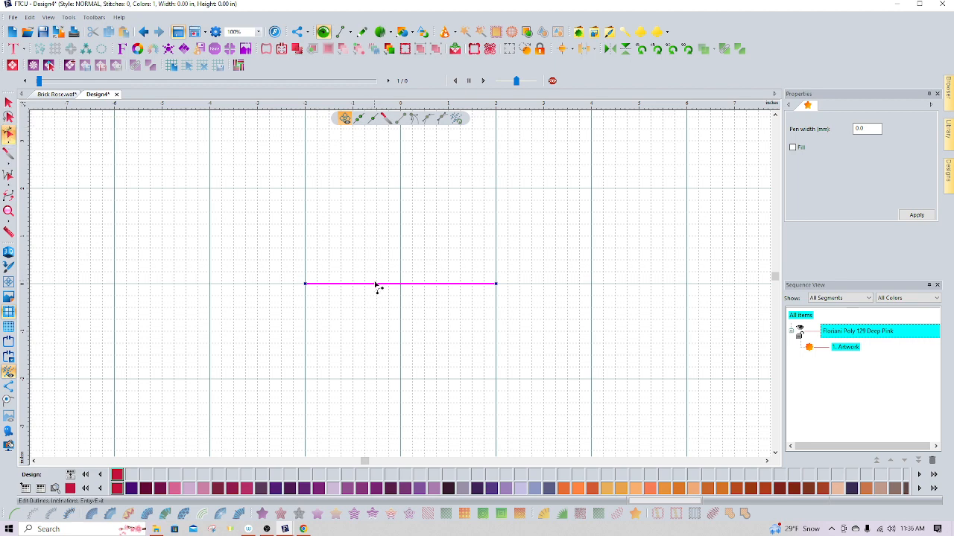
drag(377, 288, 443, 340)
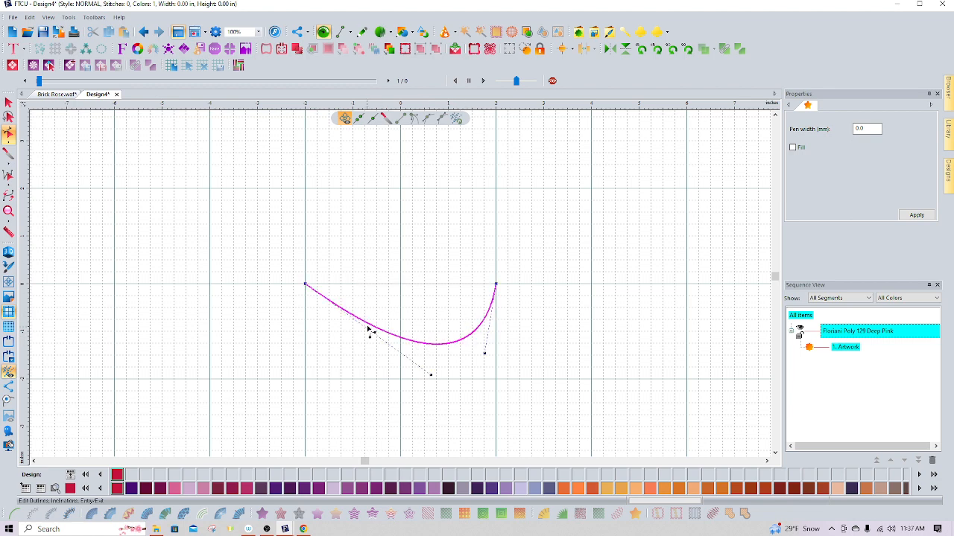
drag(368, 326, 374, 245)
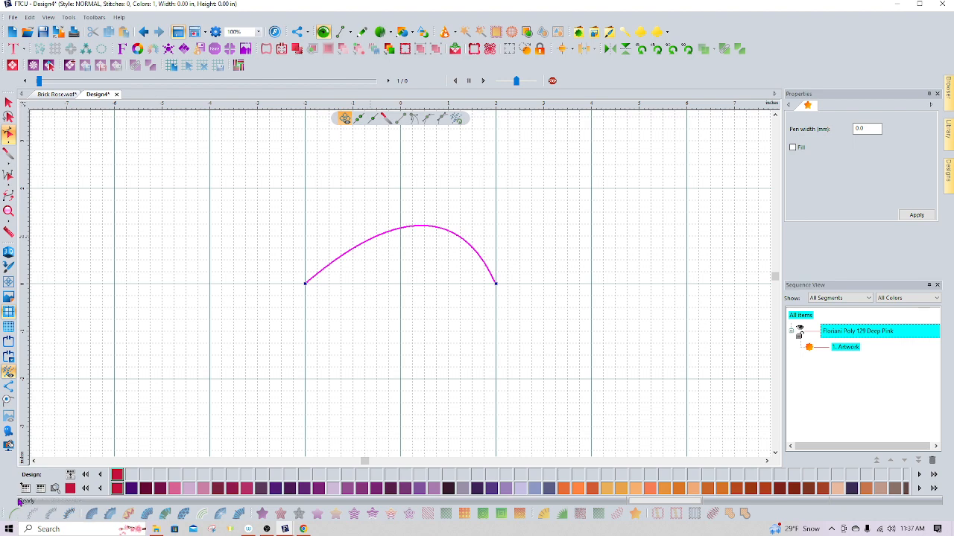
Convert the arch artwork into a run stitch
click(841, 349)
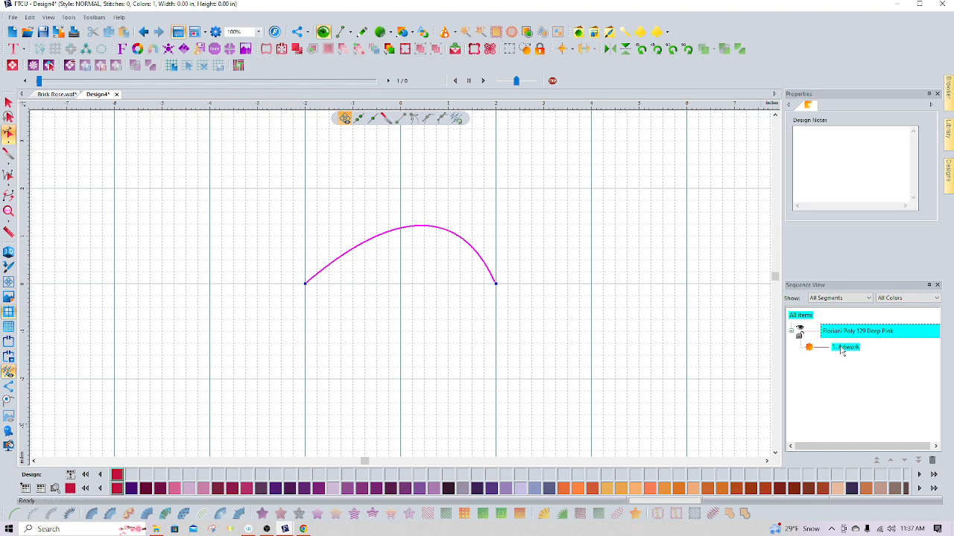
click(842, 349)
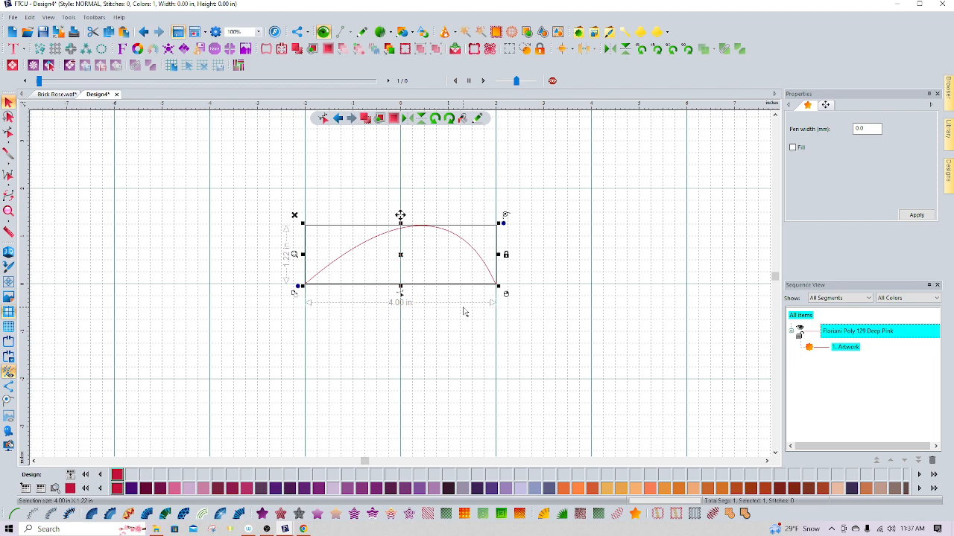
click(13, 514)
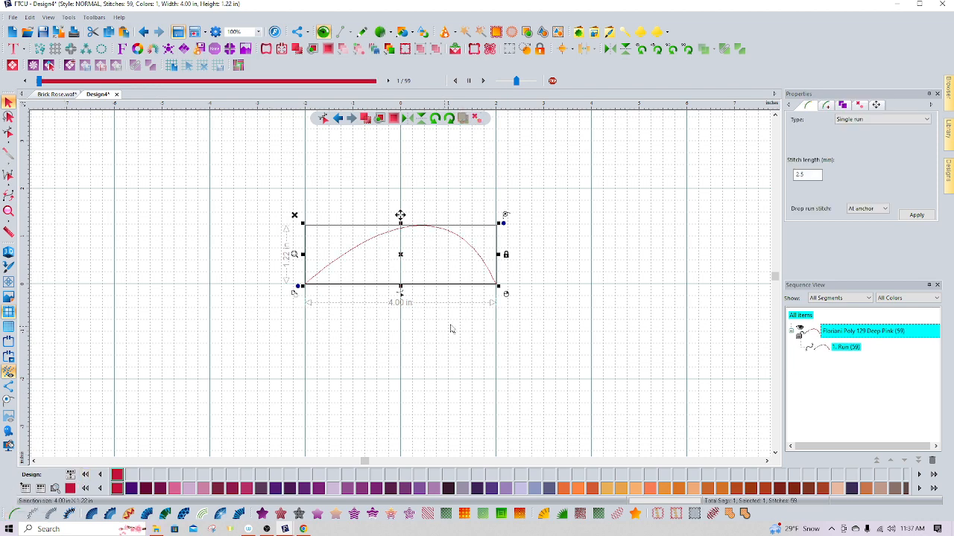
click(529, 343)
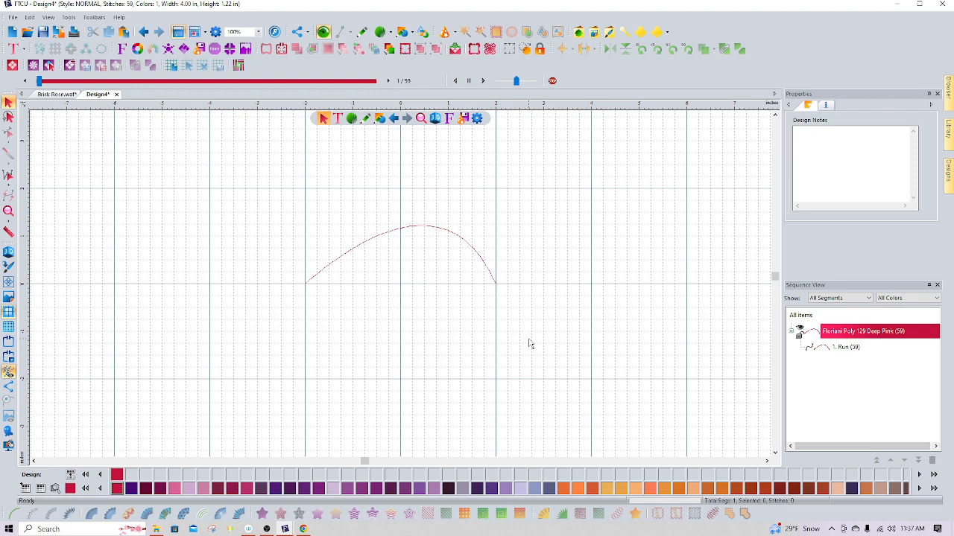
Draw a six-point straight-line outline about 6 inches wide below the arch
click(364, 32)
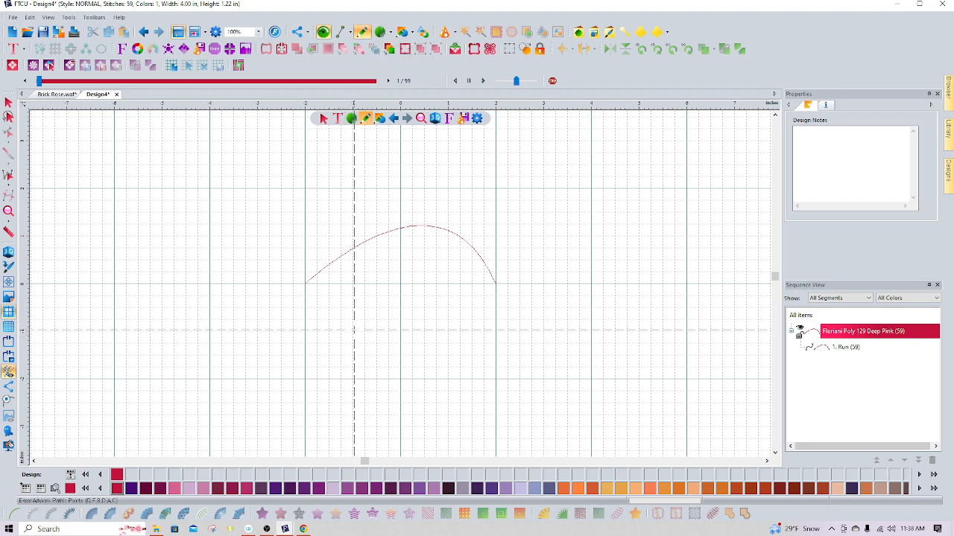
click(353, 330)
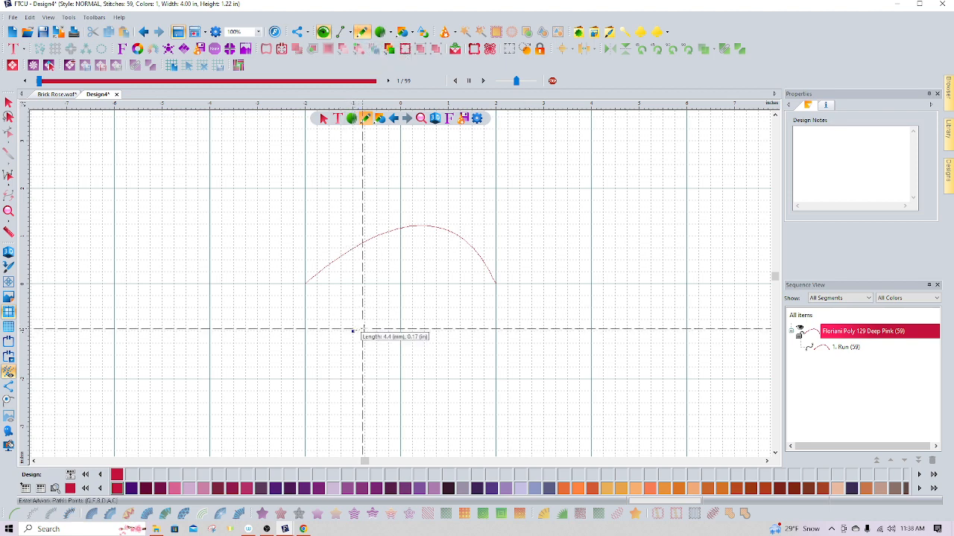
click(529, 321)
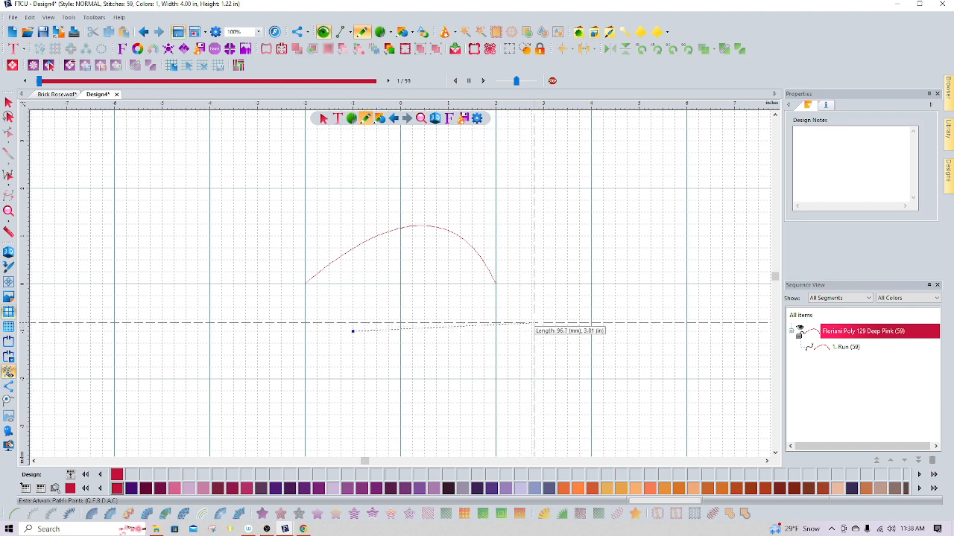
click(543, 391)
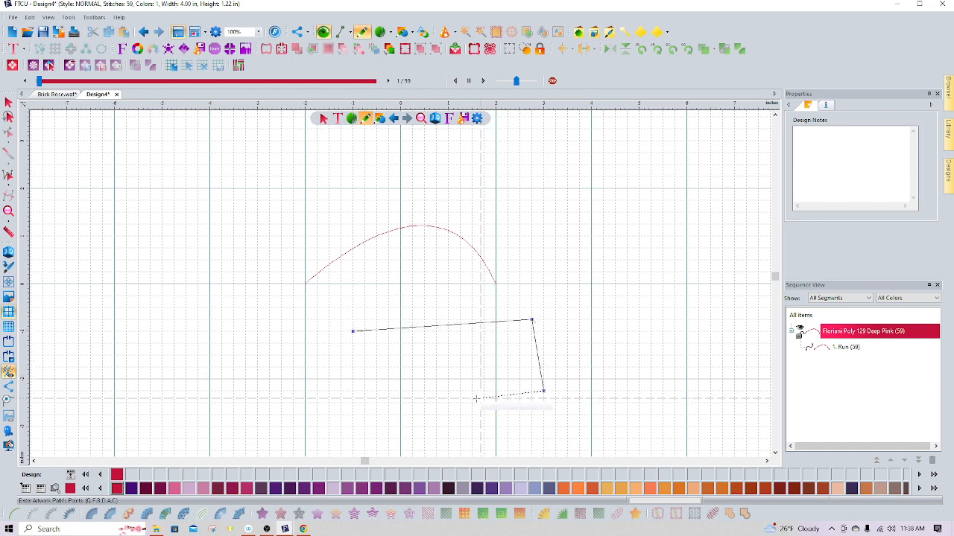
click(412, 402)
click(257, 379)
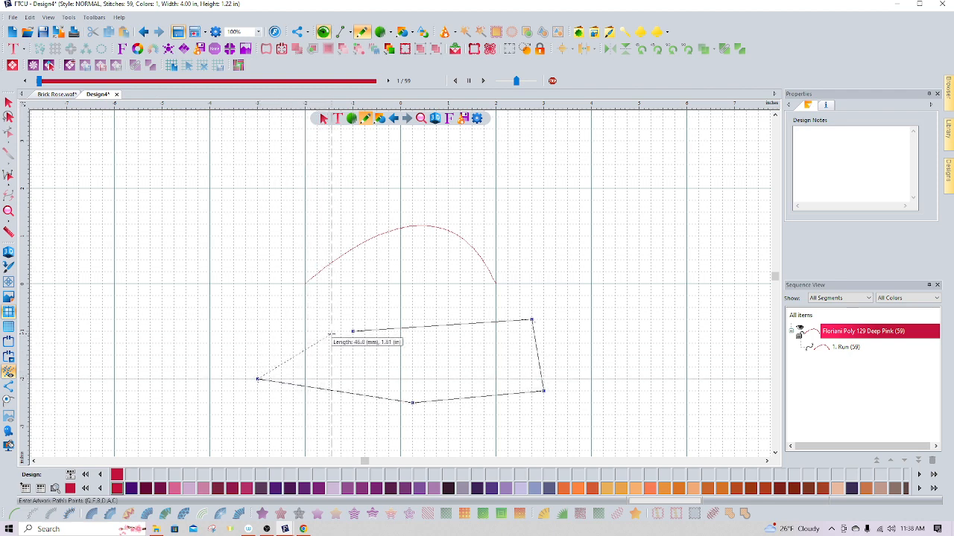
click(328, 343)
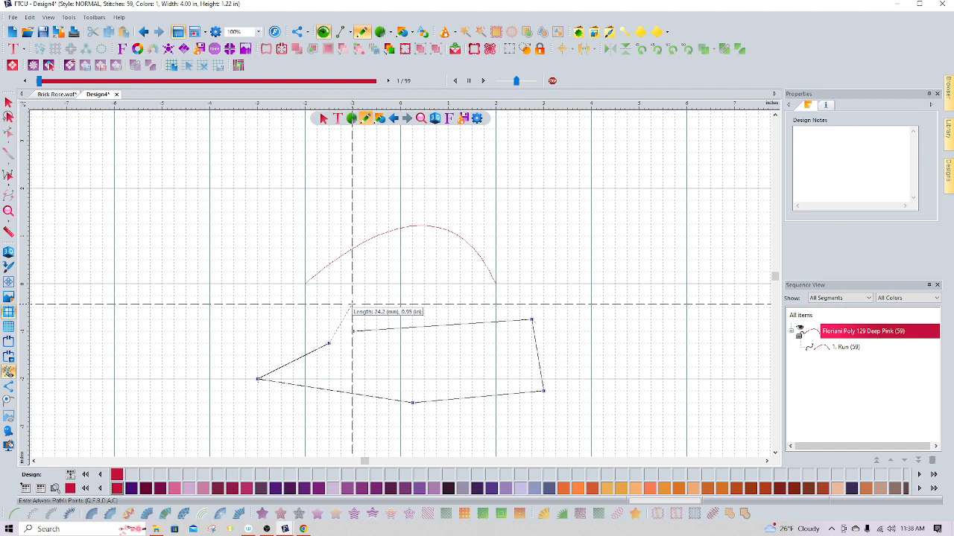
click(8, 102)
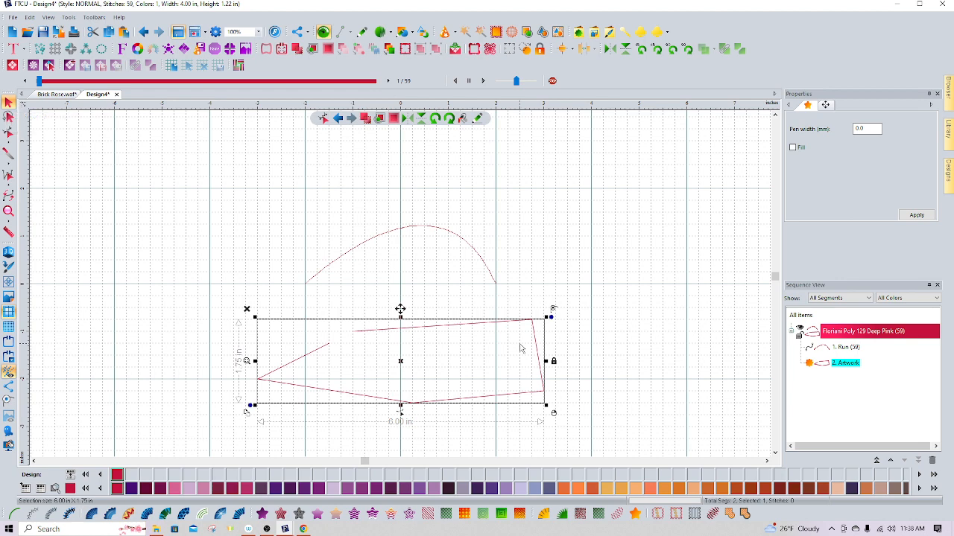
Convert the new outline artwork into a run stitch
click(6, 404)
click(14, 514)
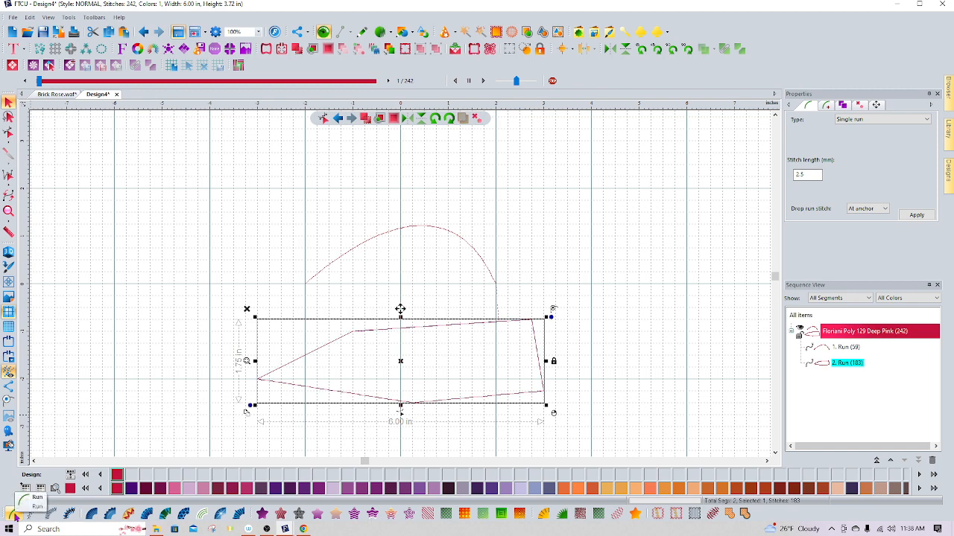
click(647, 403)
click(849, 363)
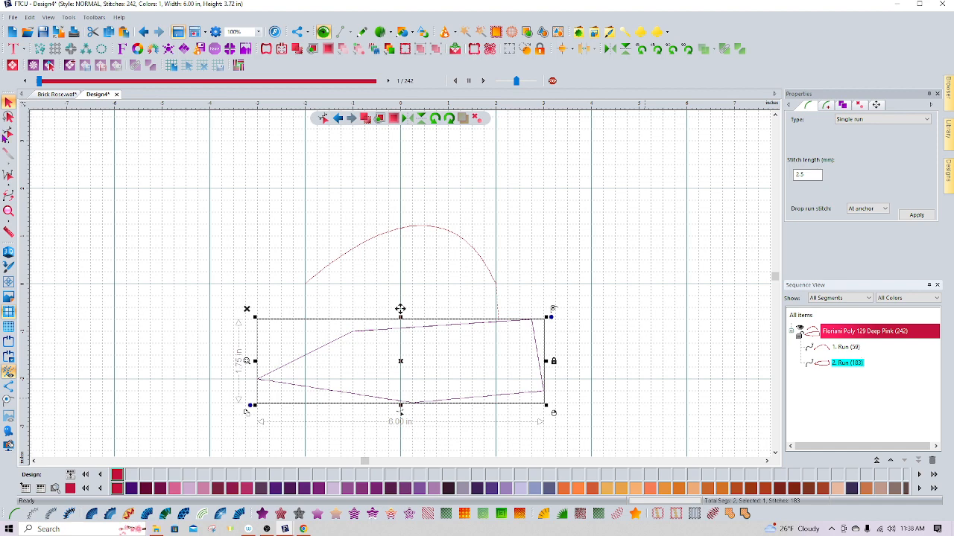
Reshape the outline by curving its right tip, lower left edge and top into a hat crown
click(8, 131)
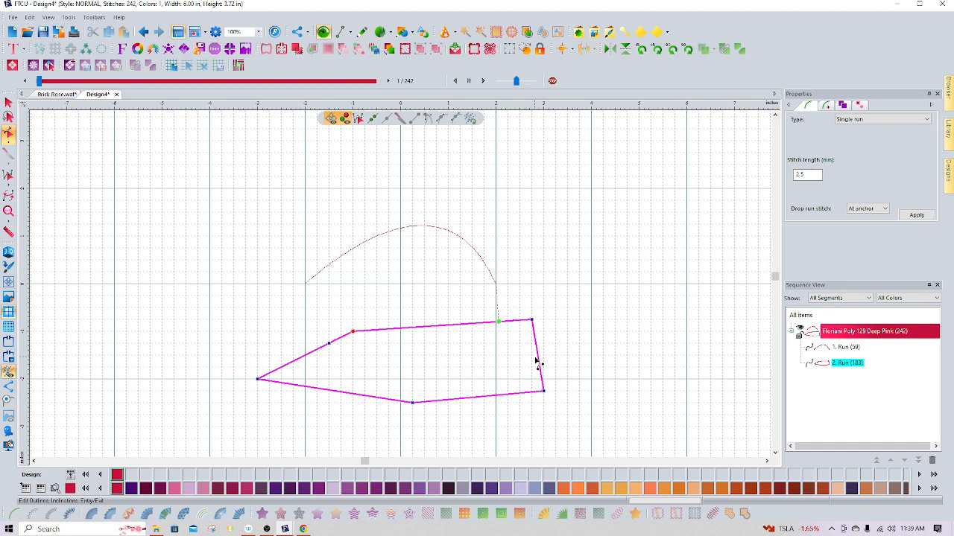
drag(539, 337, 600, 318)
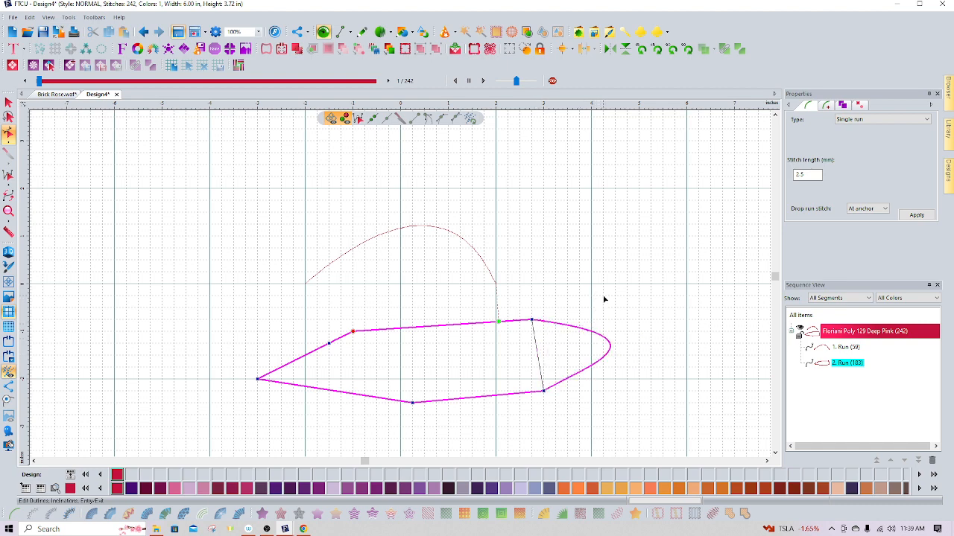
drag(333, 396, 320, 417)
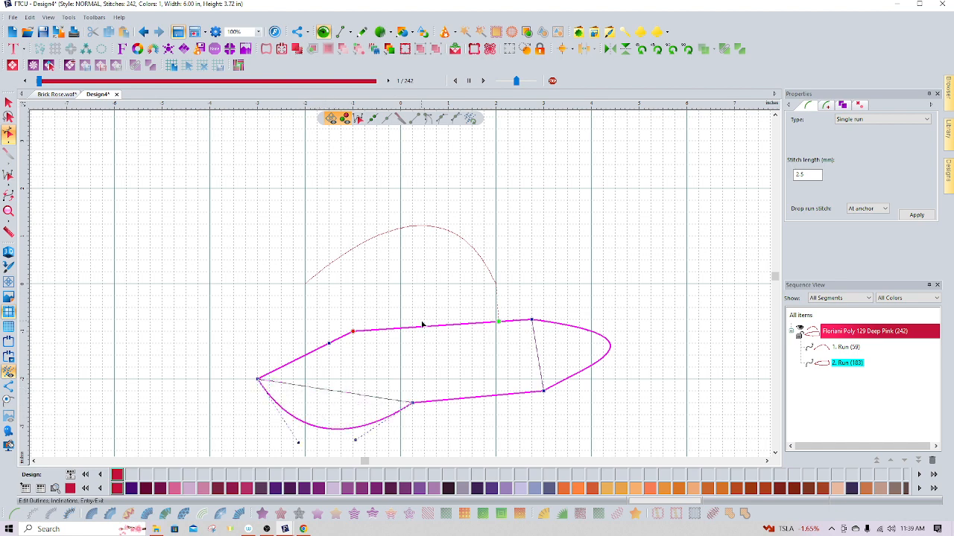
drag(423, 327, 425, 269)
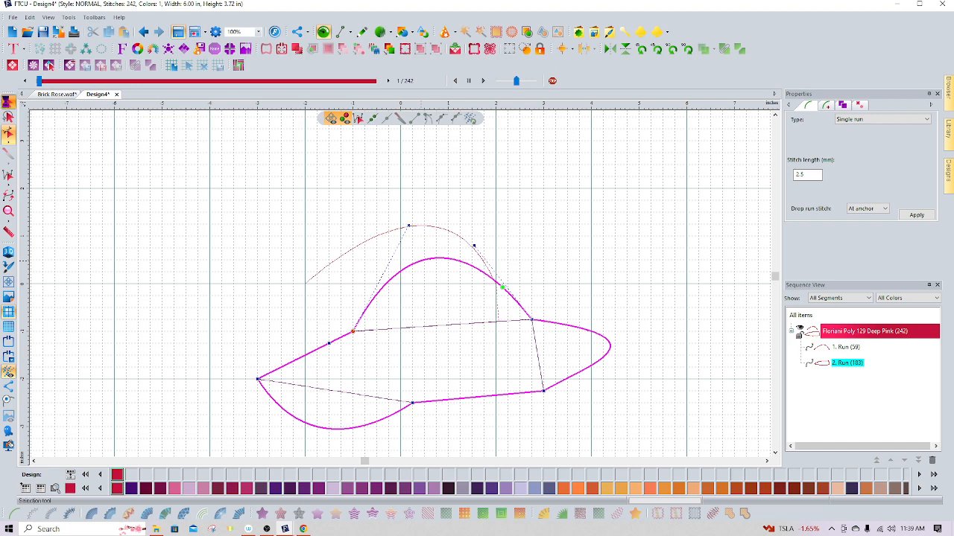
click(9, 103)
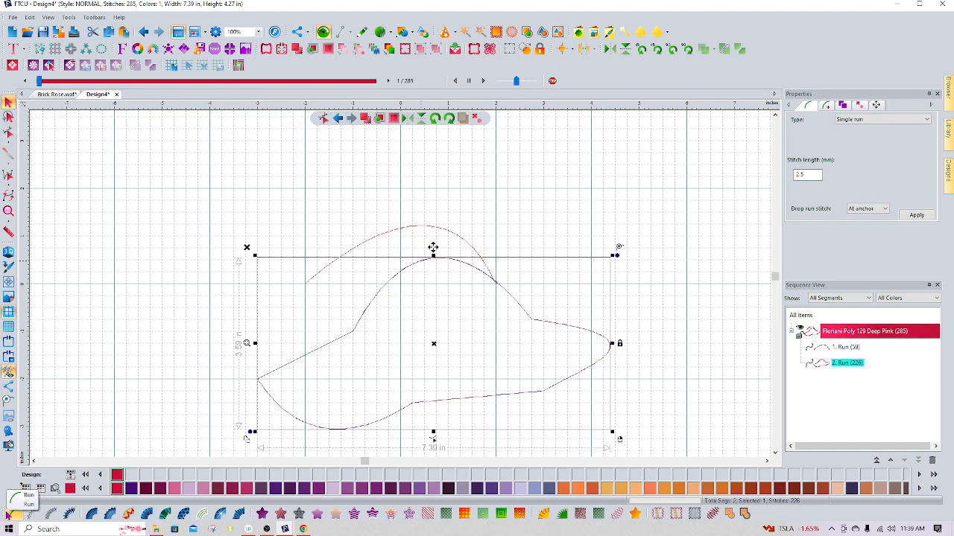
Delete the original arch run stitch
click(697, 310)
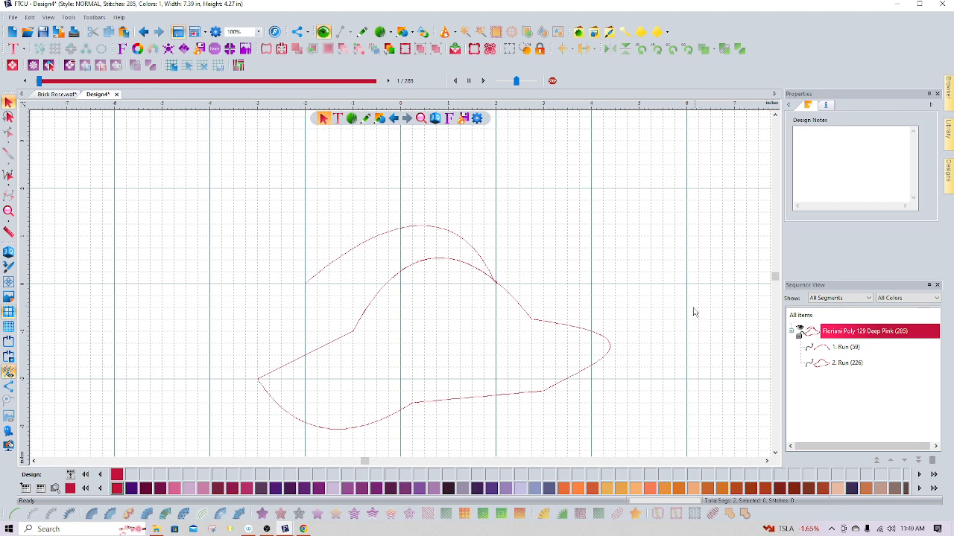
click(482, 266)
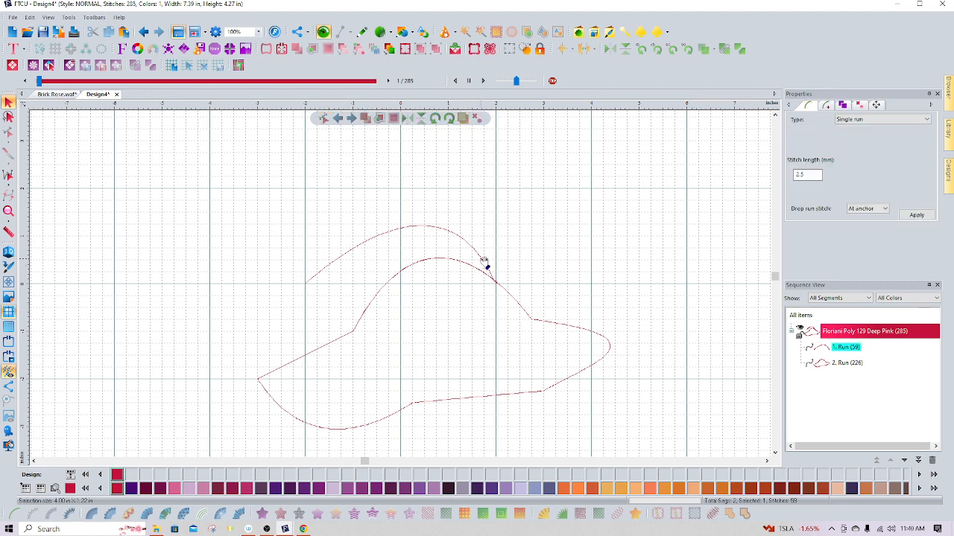
key(Delete)
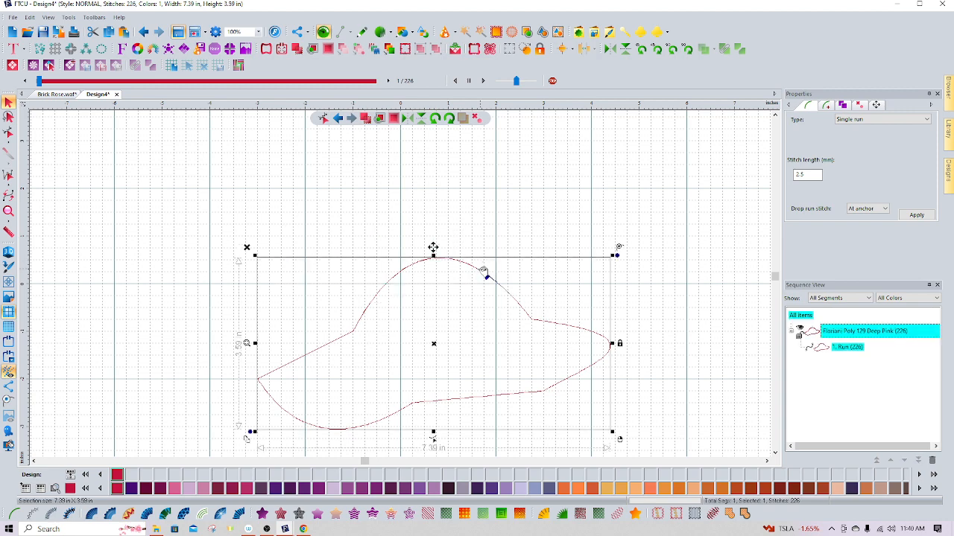
Delete the reshaped hat outline run stitch
key(Delete)
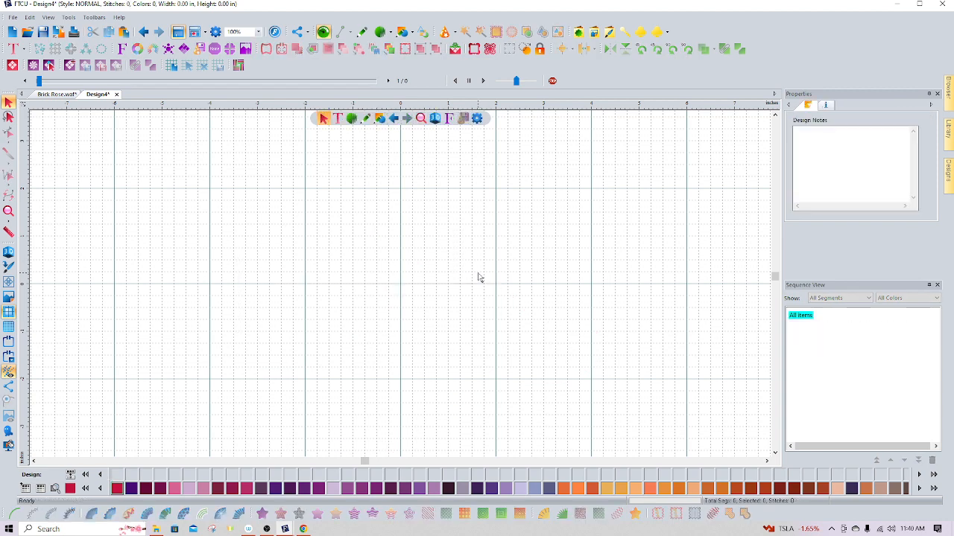
Try drawing a straight line about 5.25 inches wide across the centre, and undo it
click(361, 33)
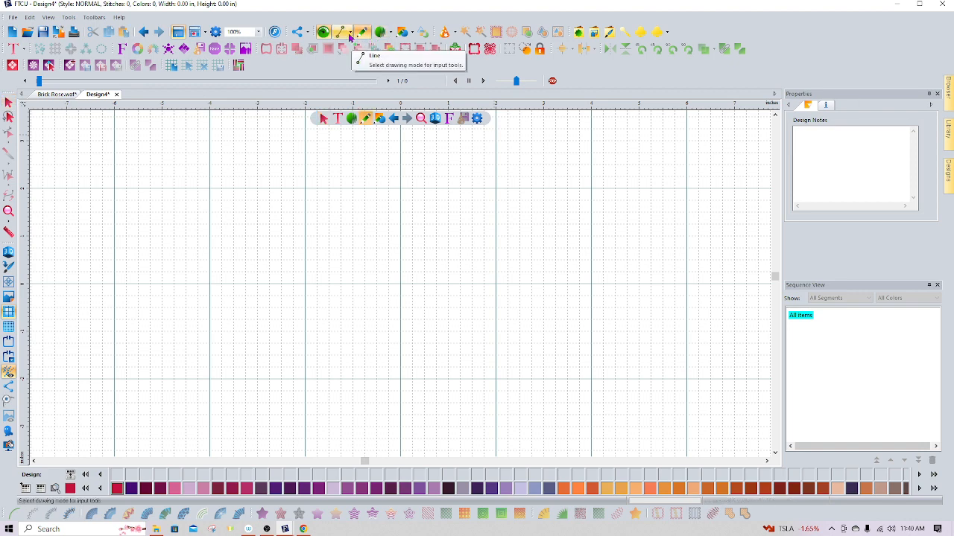
click(349, 36)
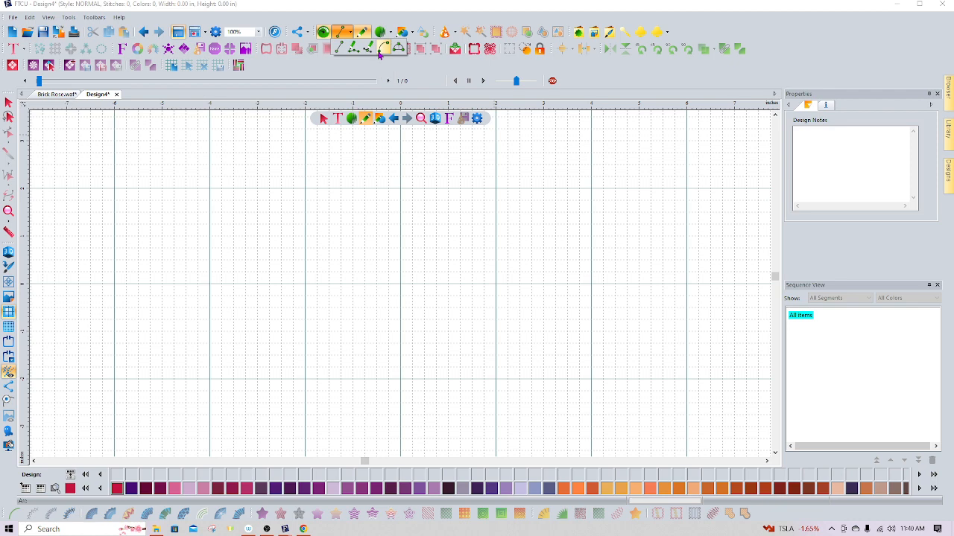
click(384, 48)
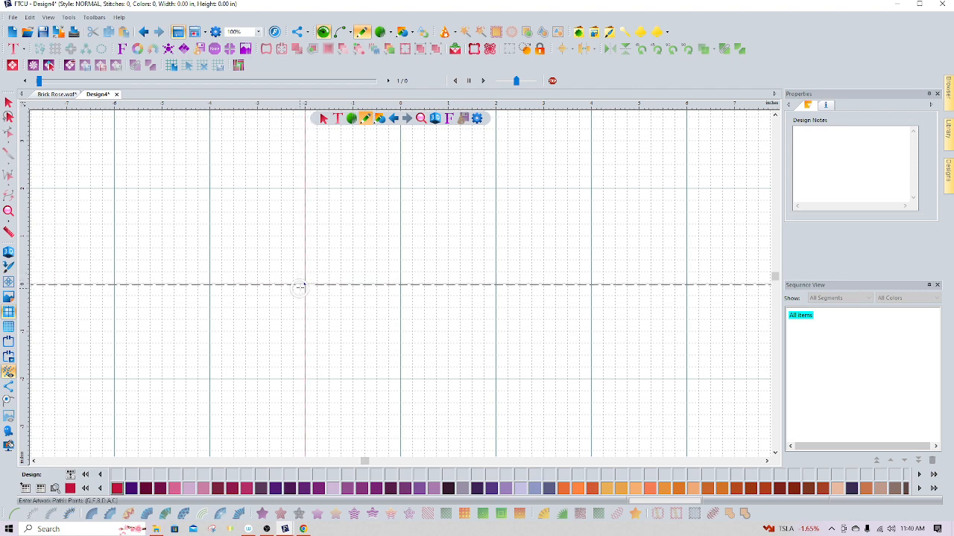
click(304, 284)
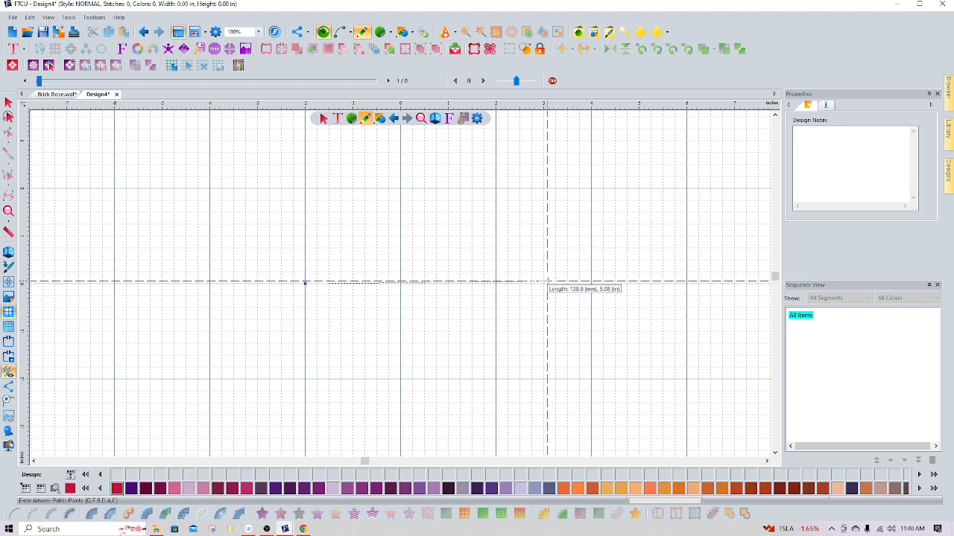
click(554, 283)
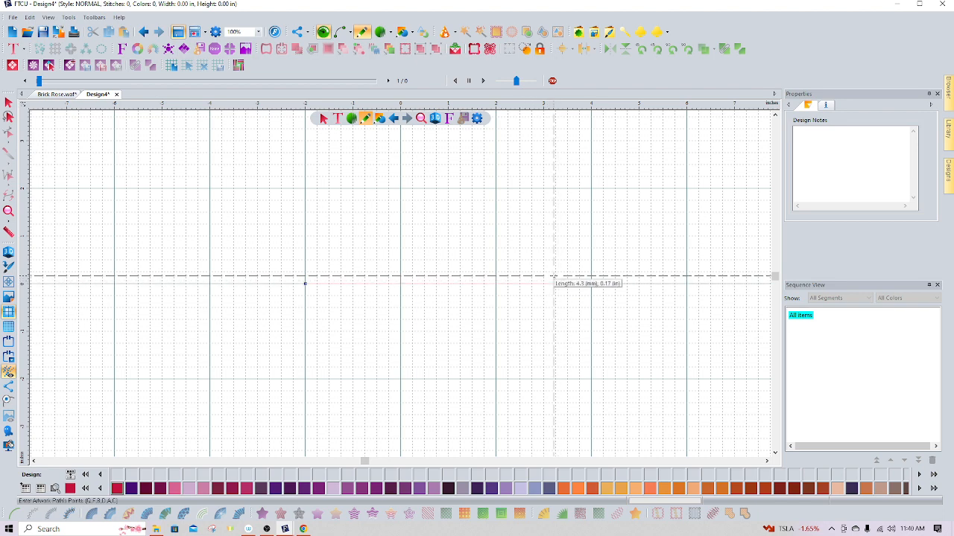
click(8, 102)
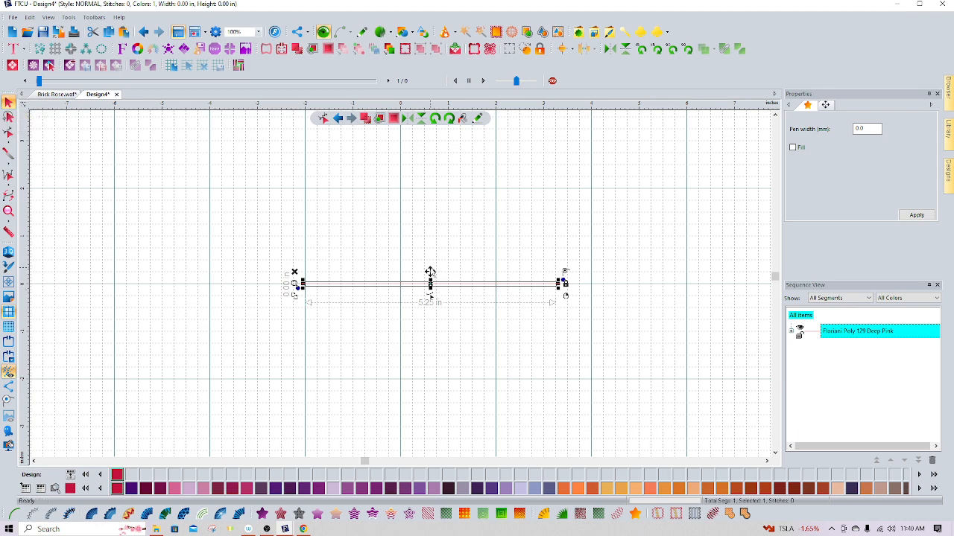
click(144, 32)
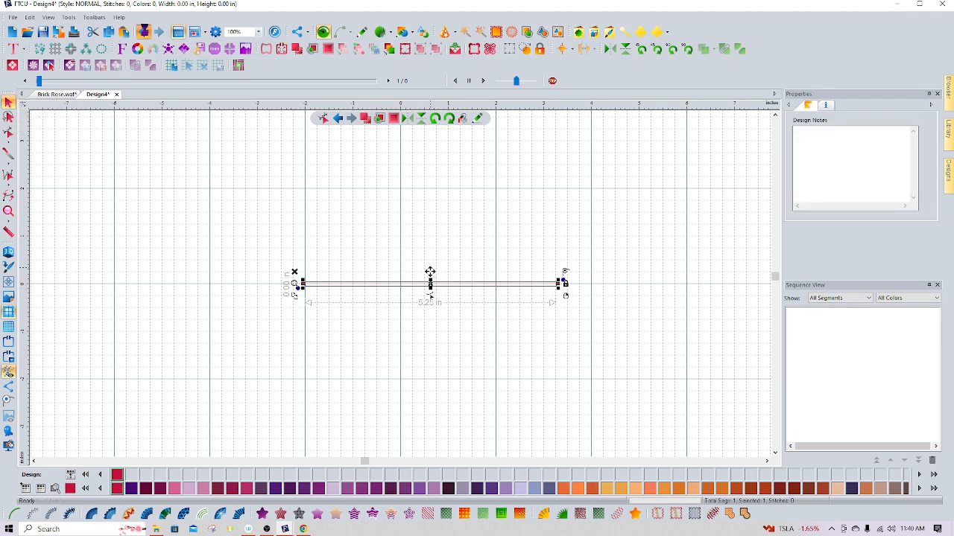
Draw a straight line about 5.25 inches wide across the centre of the design
click(361, 34)
click(349, 33)
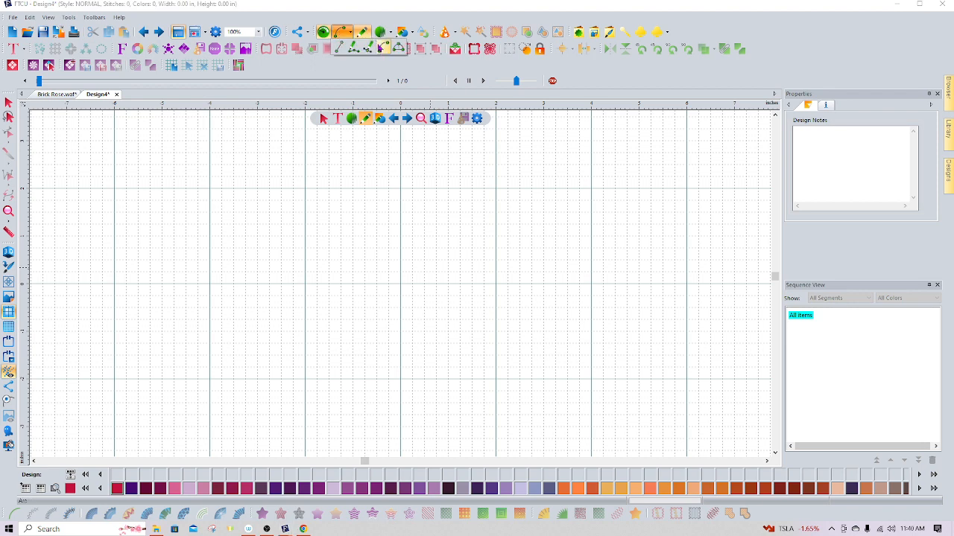
click(382, 48)
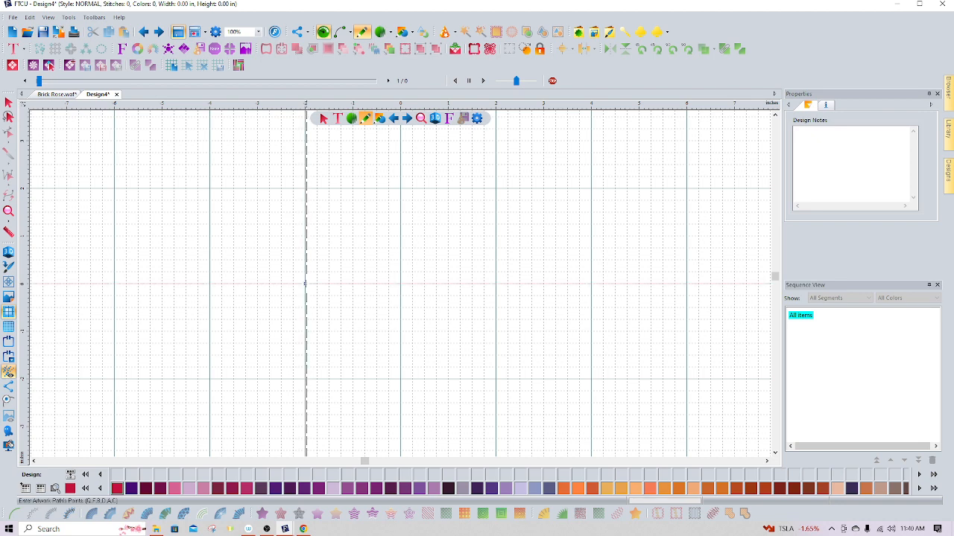
click(306, 283)
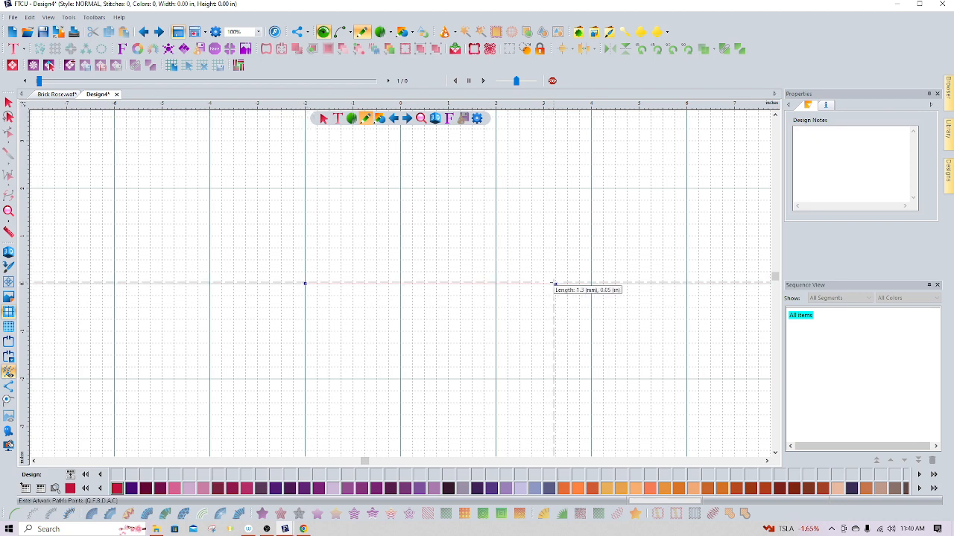
key(Return)
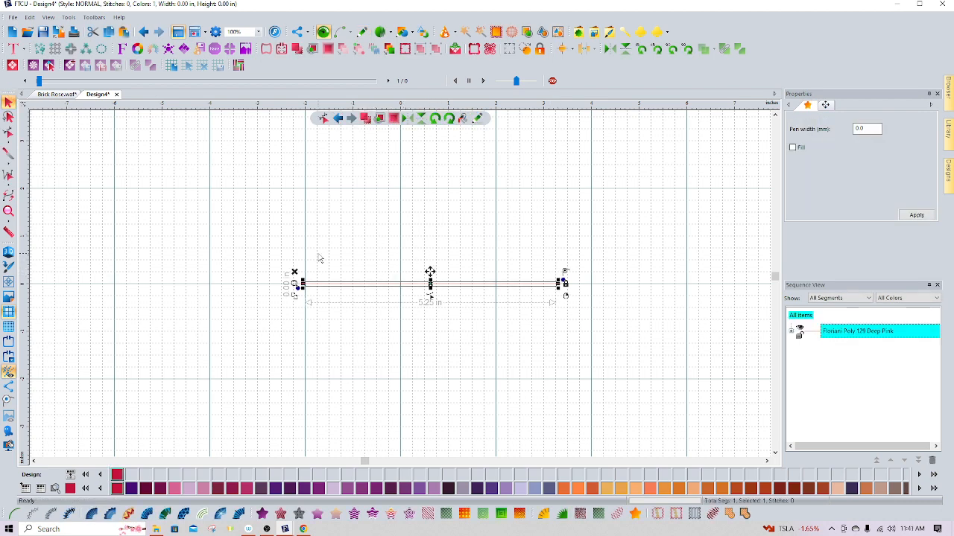
Bend the line into a curve by pulling its middle up and down, then delete it
click(8, 134)
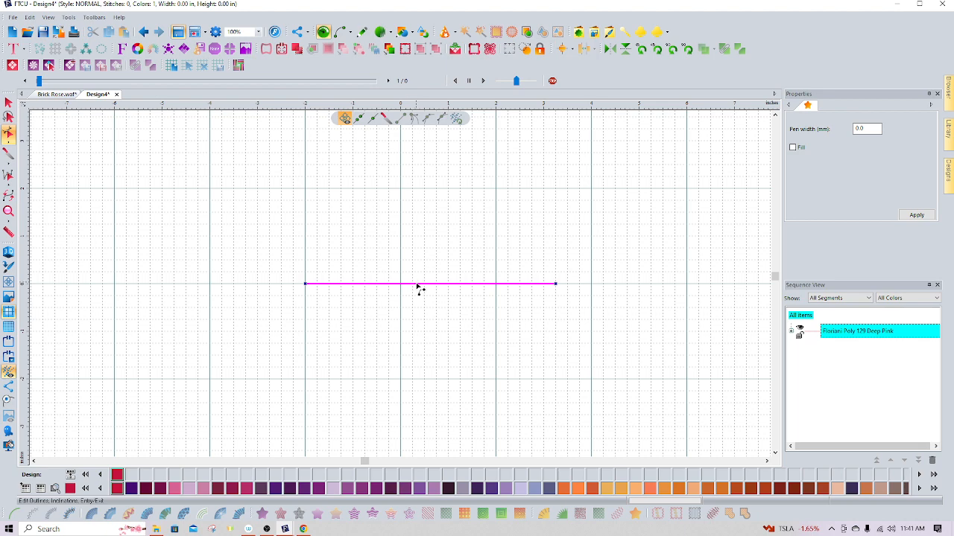
key(Escape)
drag(452, 279, 471, 219)
drag(468, 284, 477, 362)
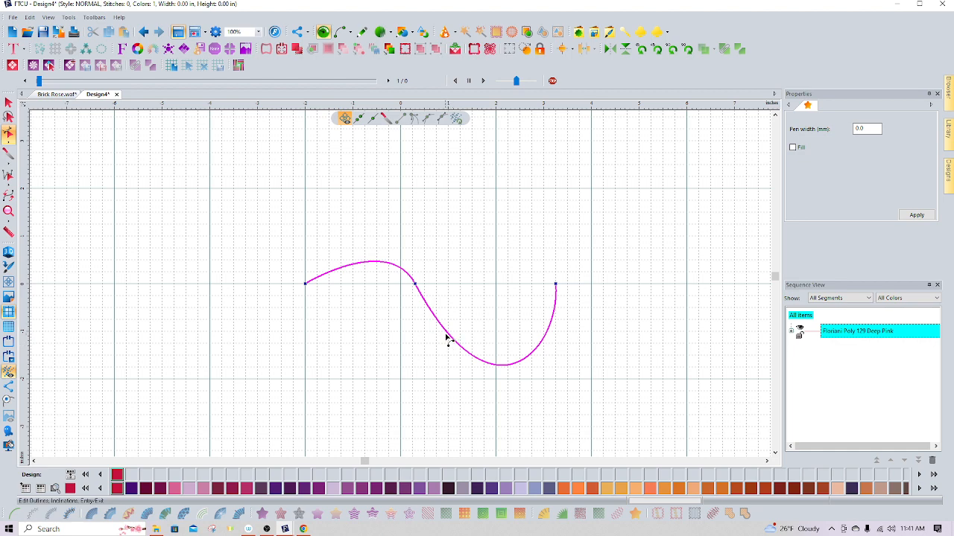
drag(447, 339, 501, 197)
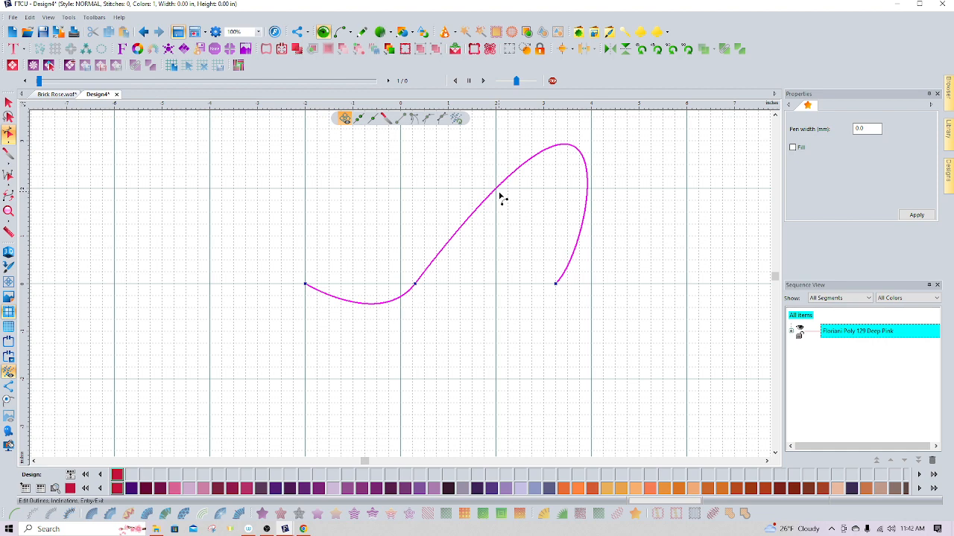
click(8, 105)
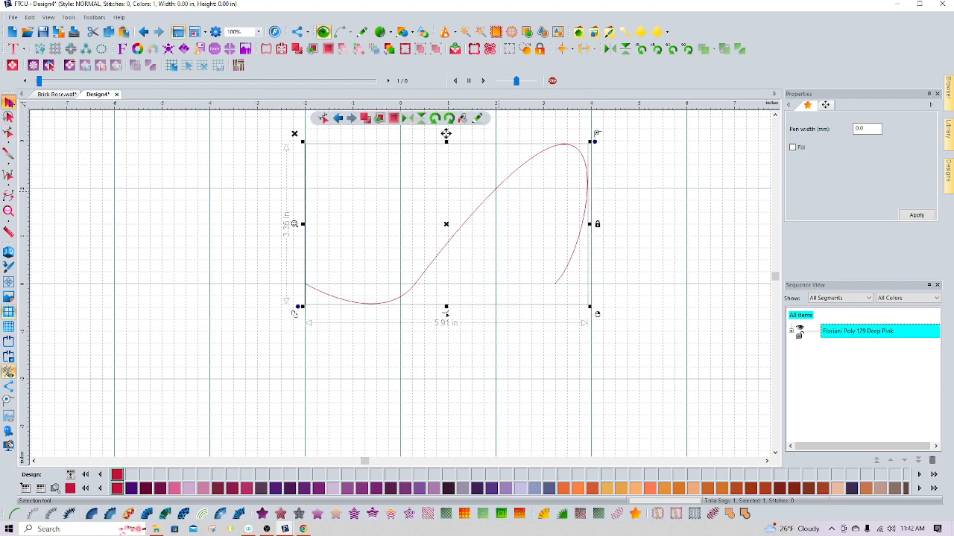
key(Delete)
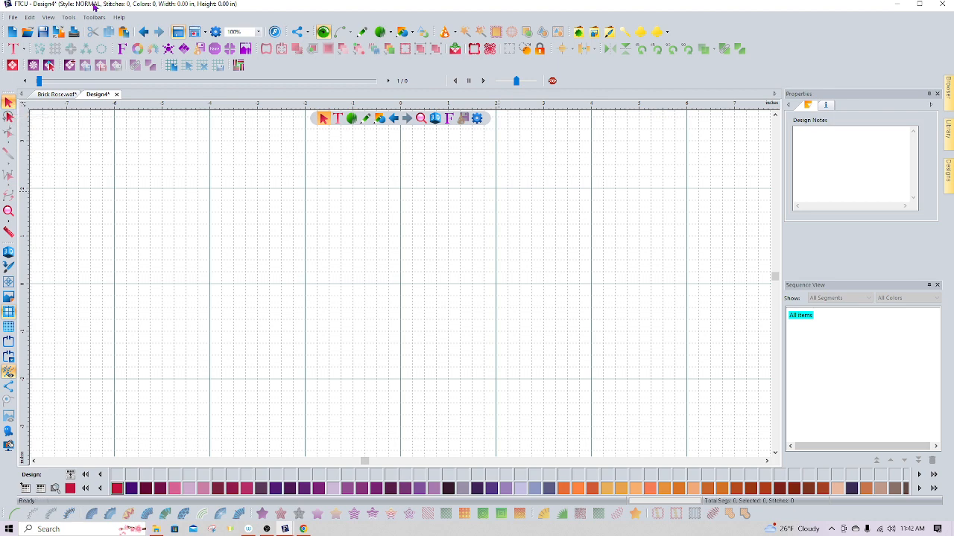
Draw a straight line about 6.25 inches wide across the centre of the design
click(364, 34)
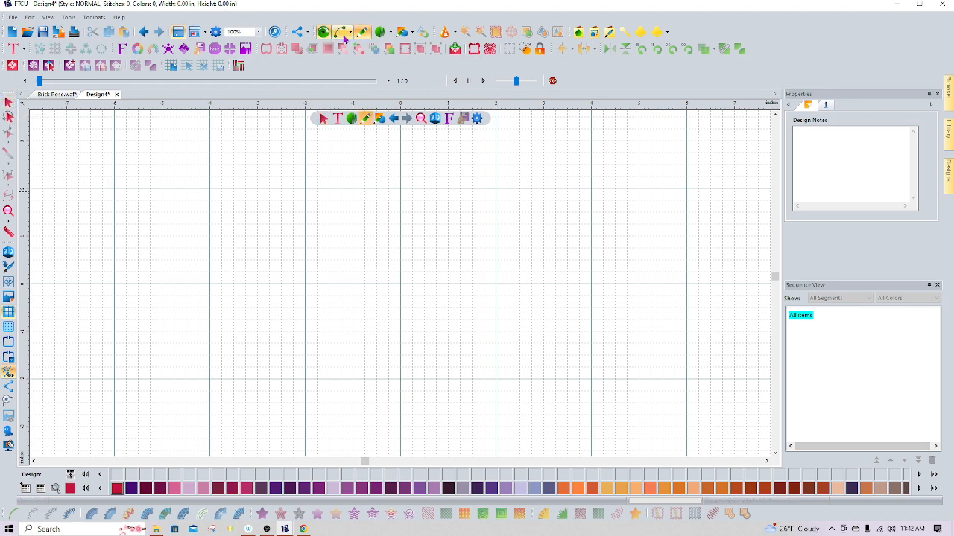
mouse_move(348, 36)
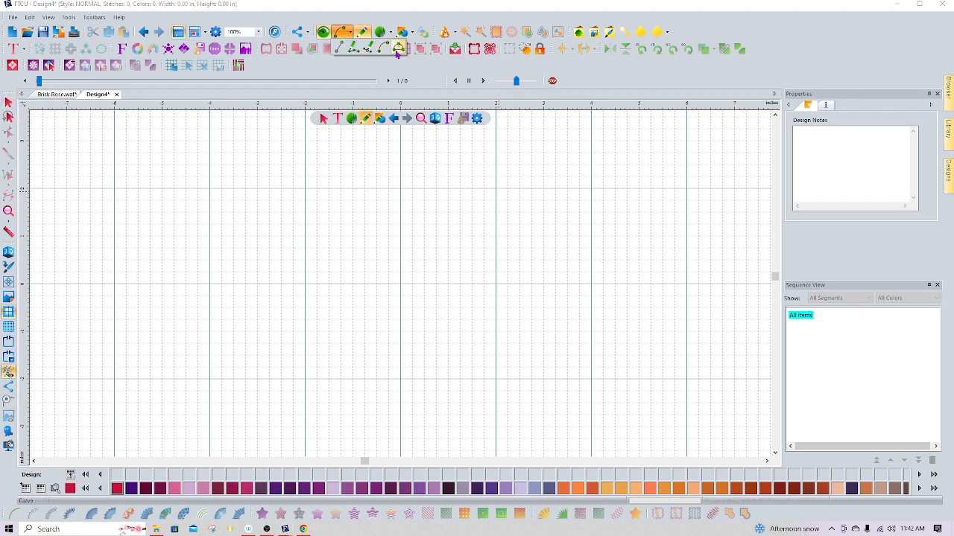
click(399, 50)
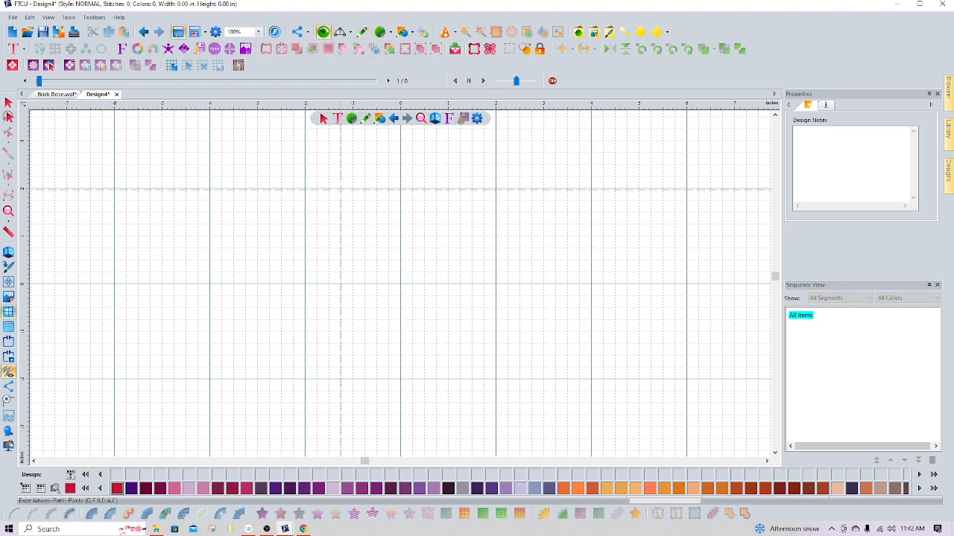
click(257, 284)
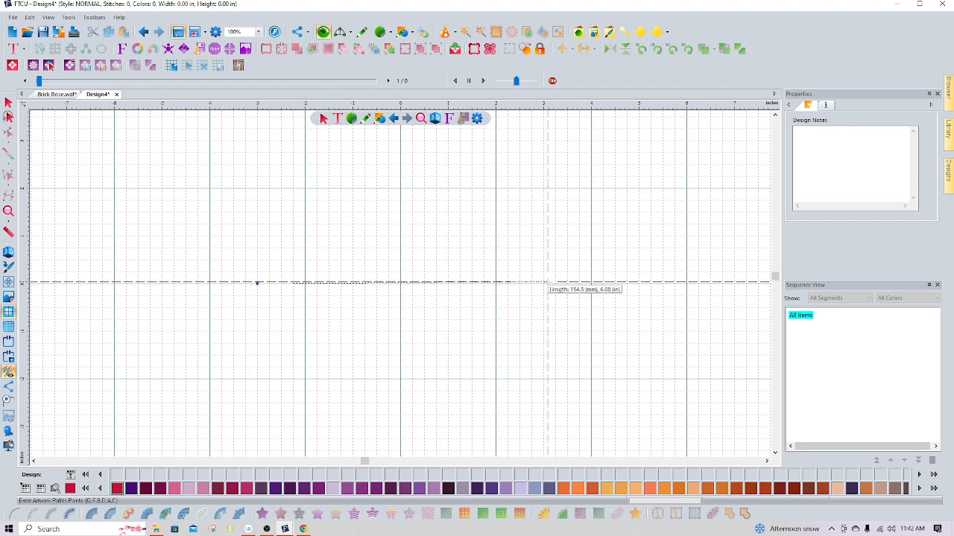
click(552, 283)
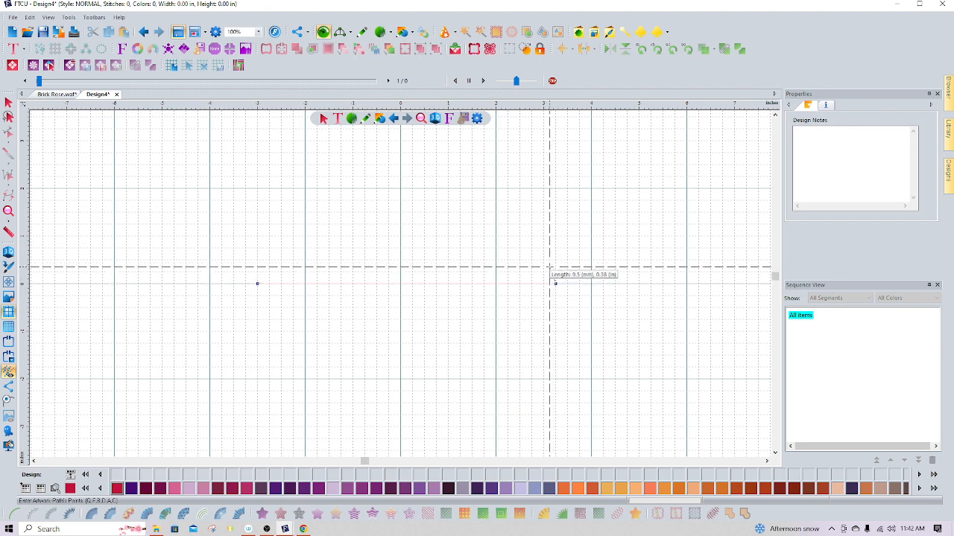
click(7, 104)
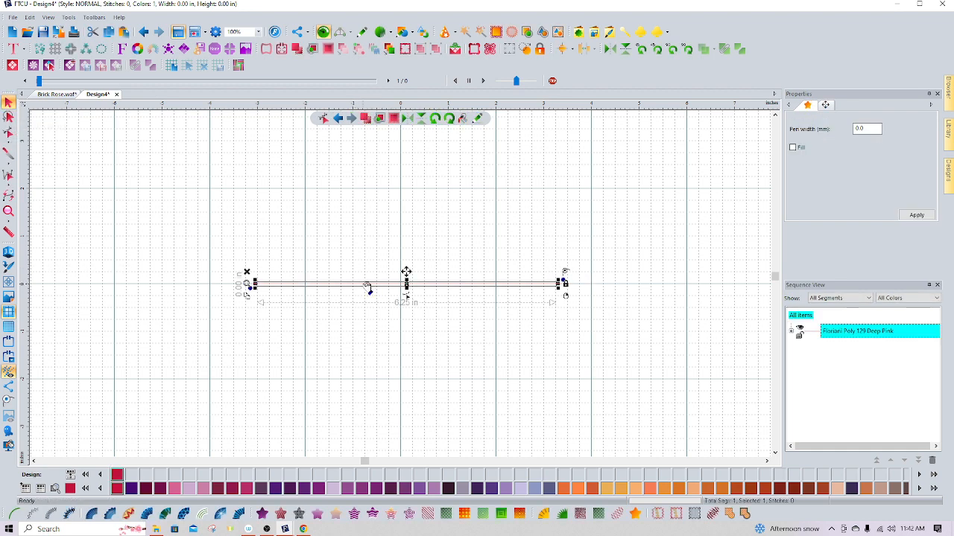
Try curving the line's middle downward into a point, then undo the curve and the line
click(9, 133)
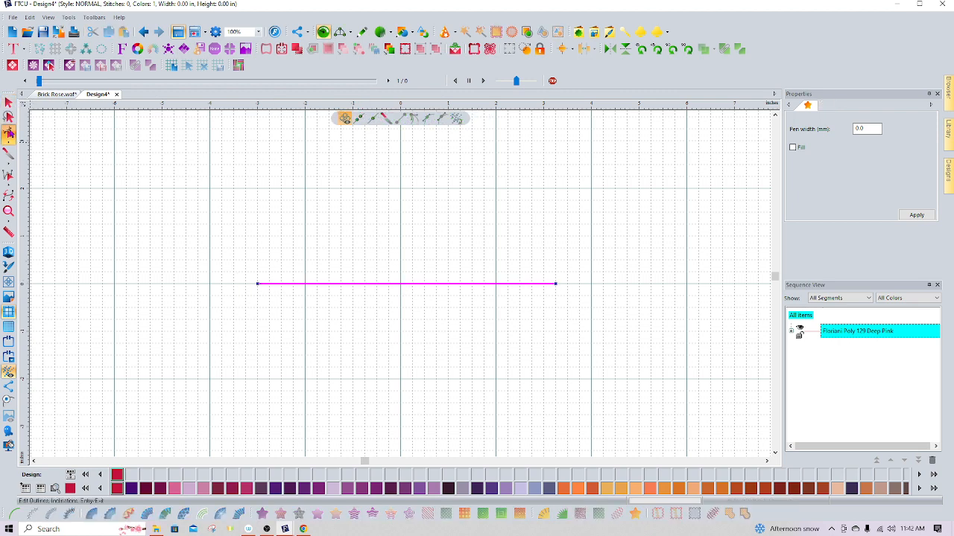
drag(371, 284, 611, 353)
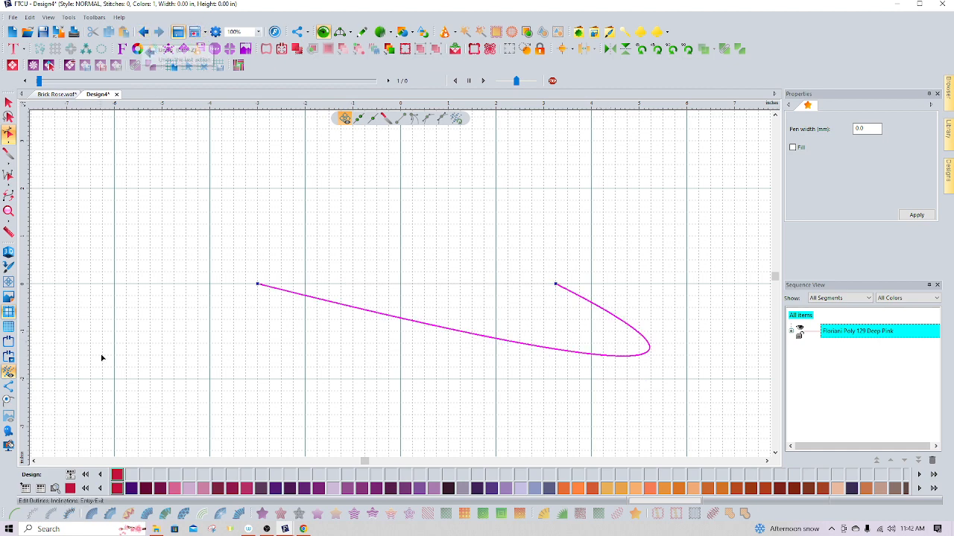
click(143, 32)
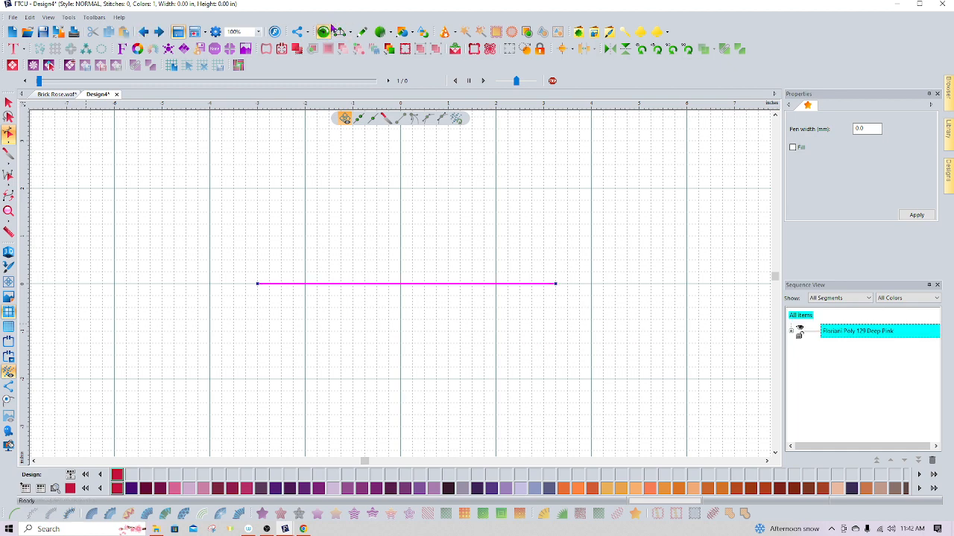
click(142, 34)
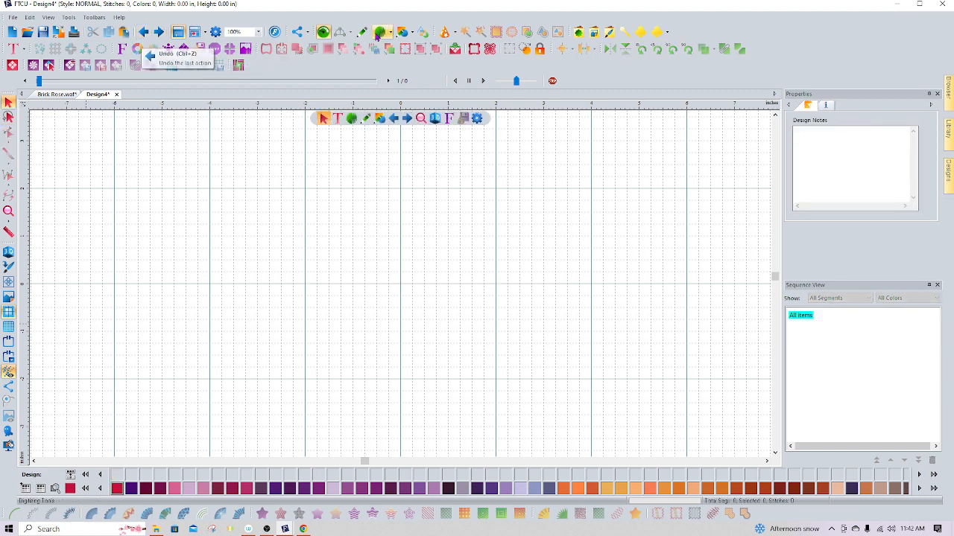
Start an advanced path near the design's centre and place curve points spiralling outward around it
click(340, 32)
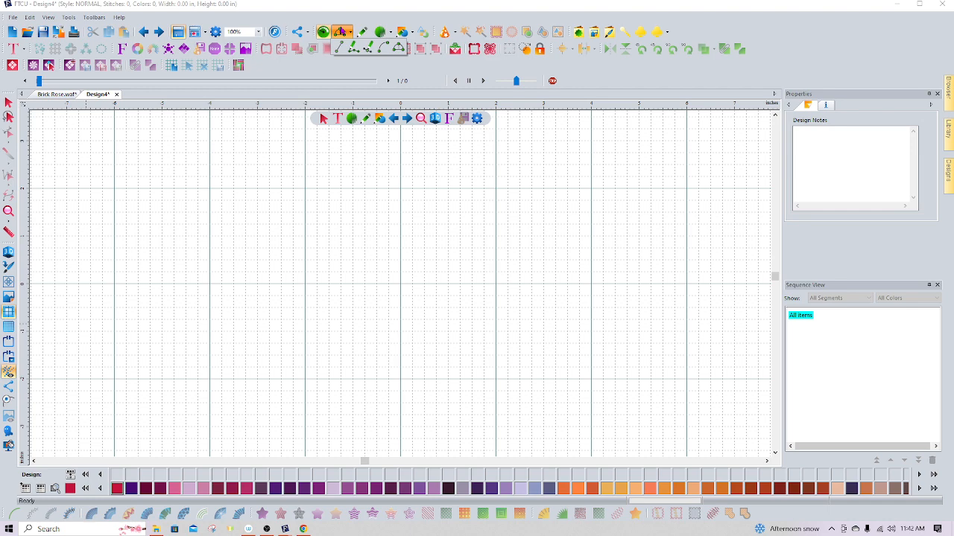
click(399, 46)
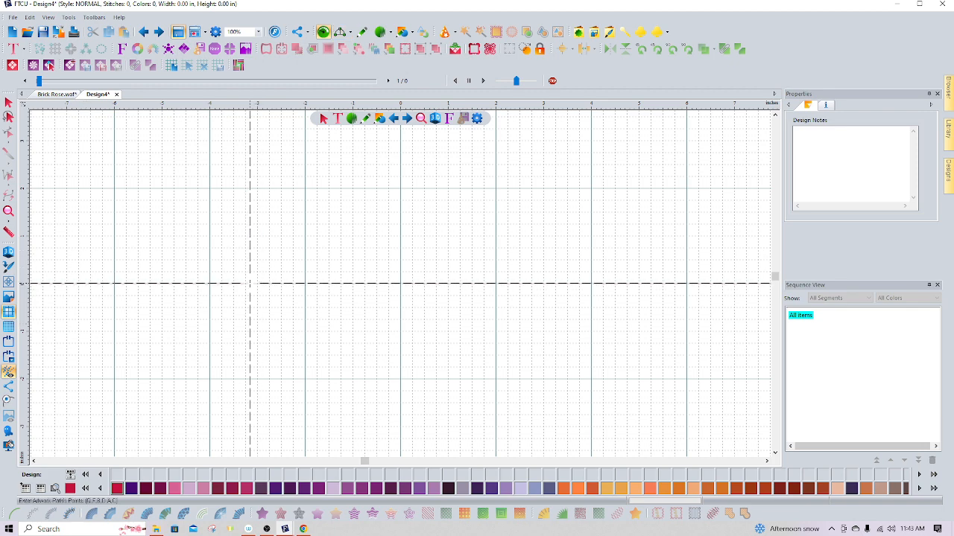
click(246, 284)
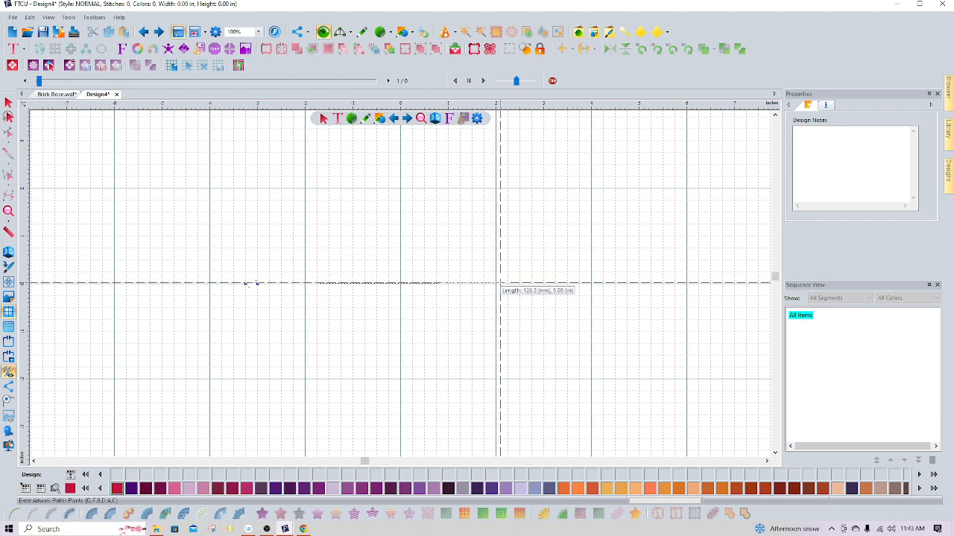
click(508, 284)
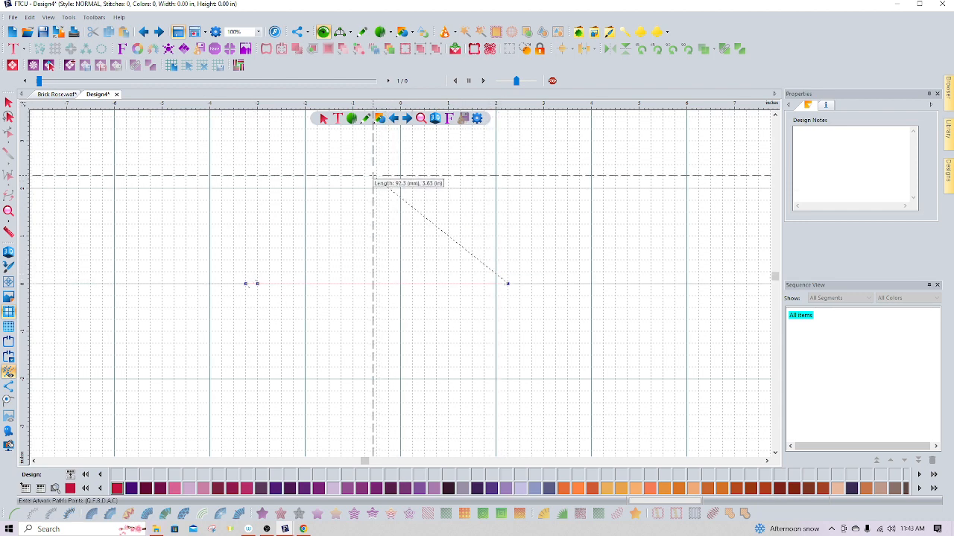
click(365, 177)
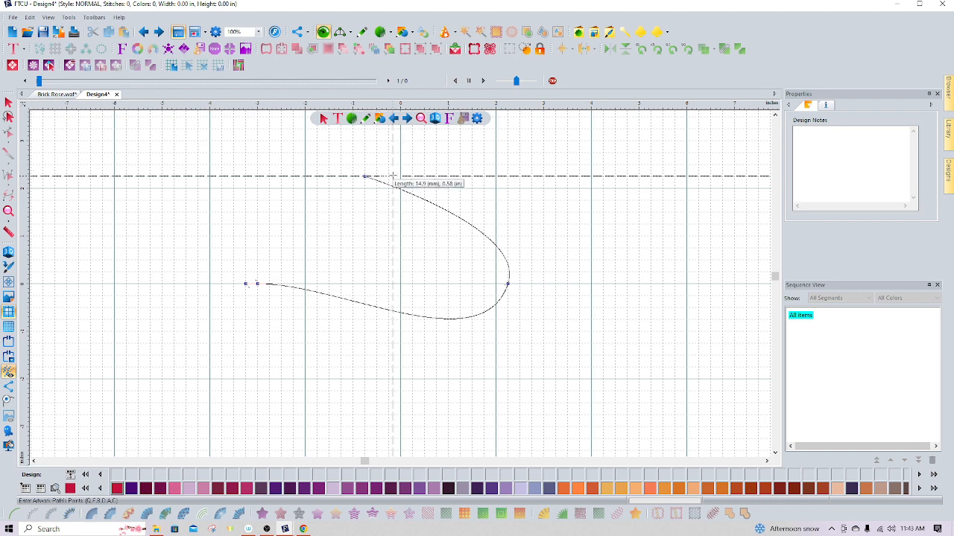
click(543, 176)
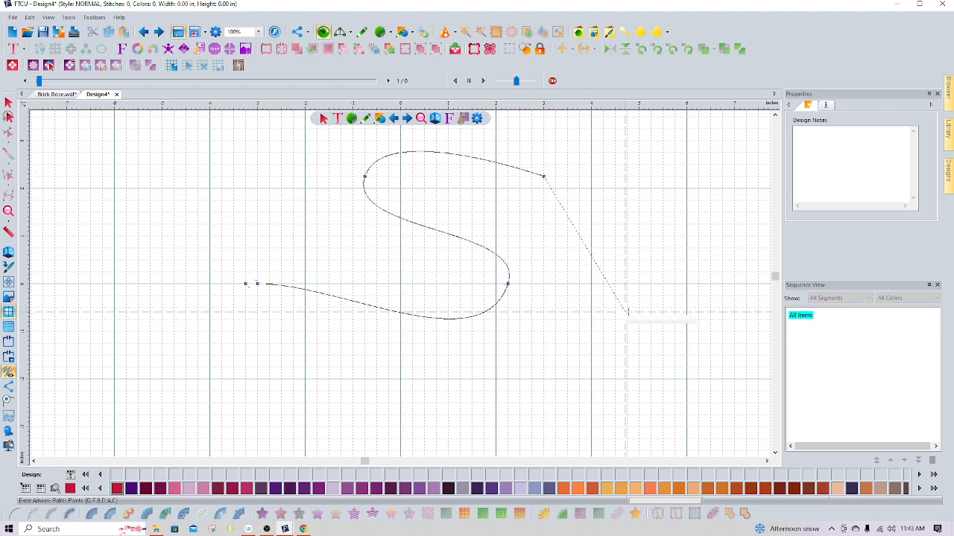
click(639, 308)
click(386, 412)
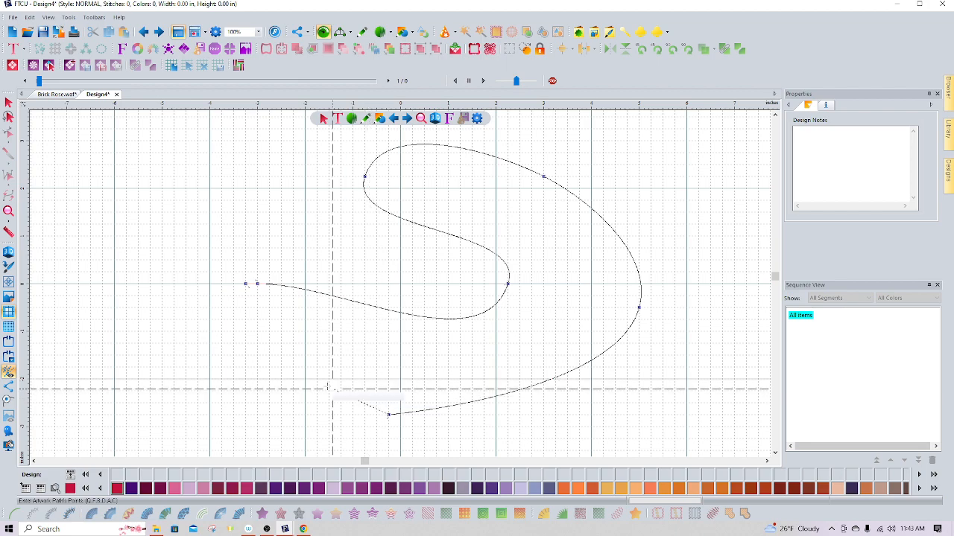
click(257, 380)
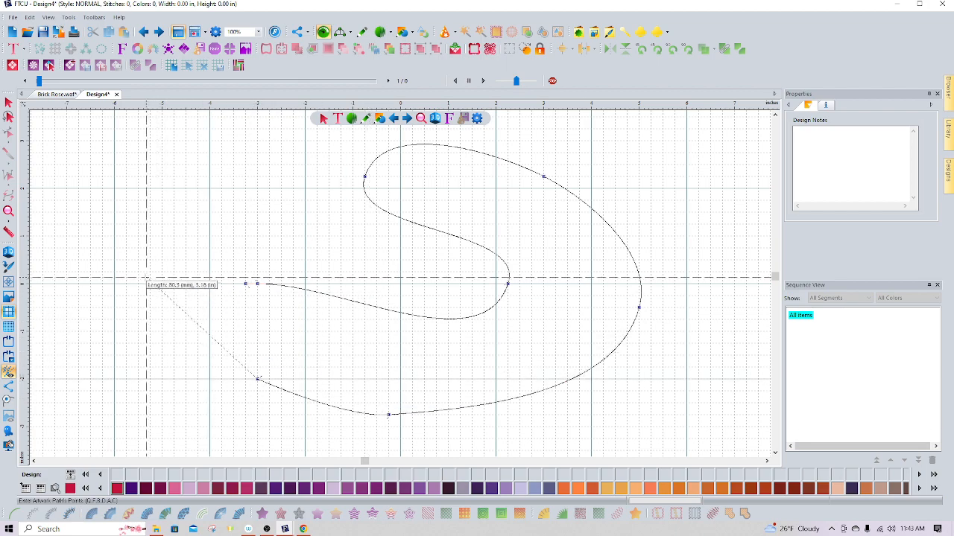
Continue the spiral path with points around the left, top and bottom of the first loop
click(150, 284)
click(197, 177)
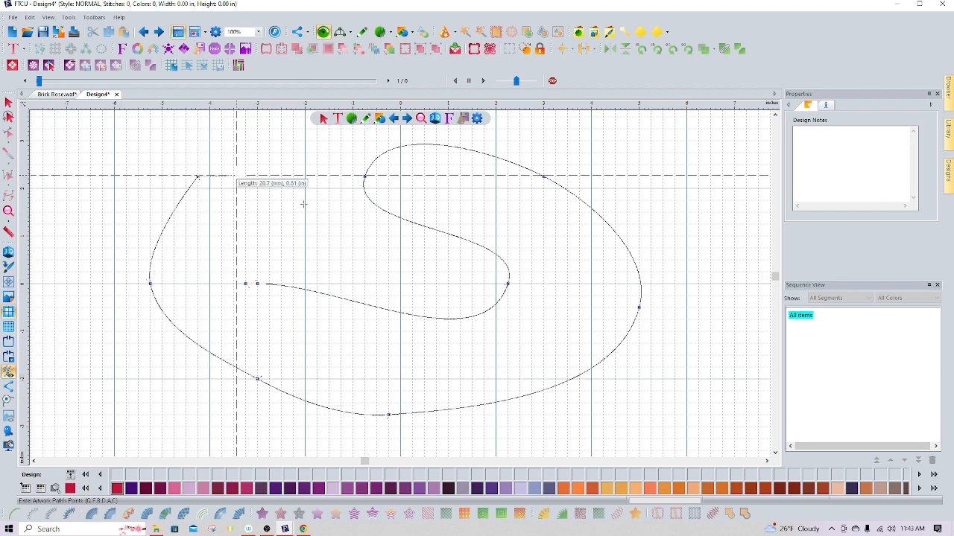
click(376, 246)
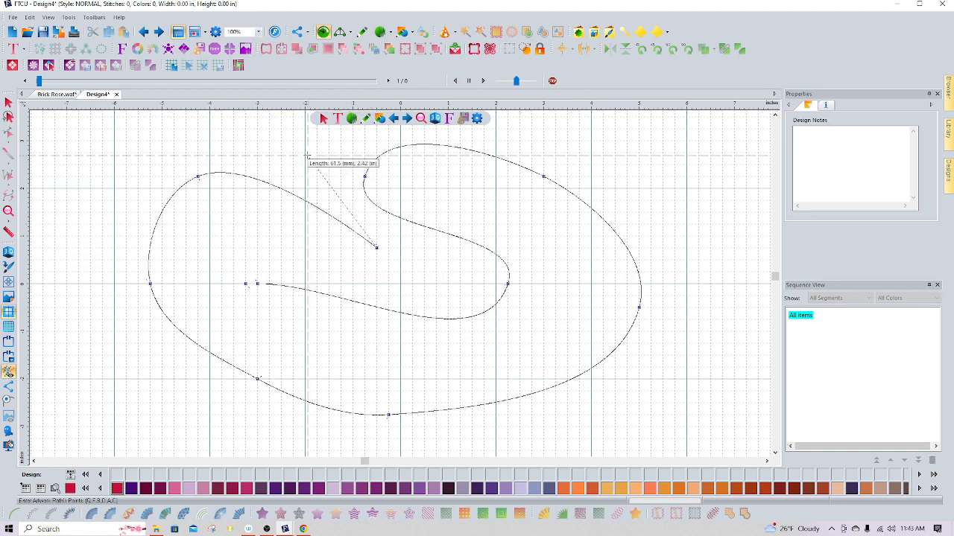
click(329, 140)
click(151, 140)
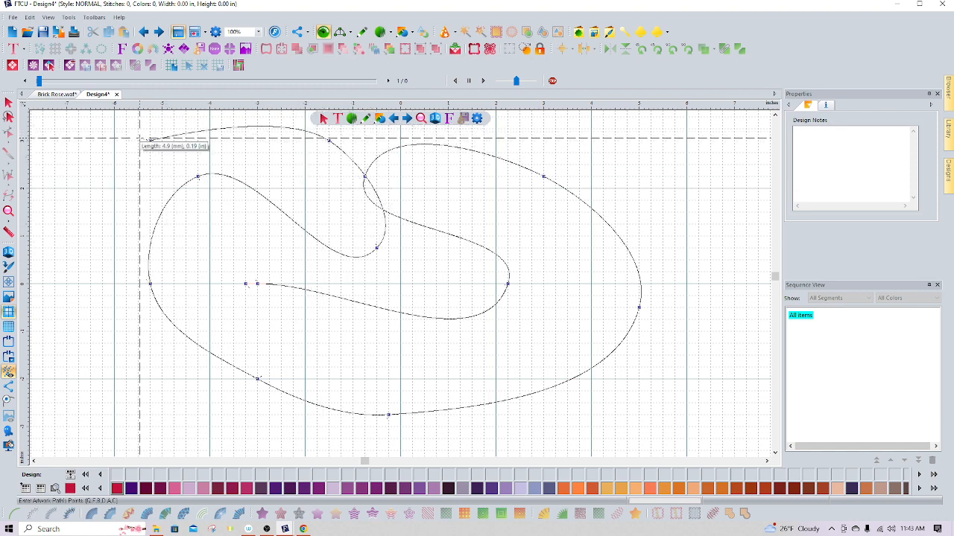
click(90, 296)
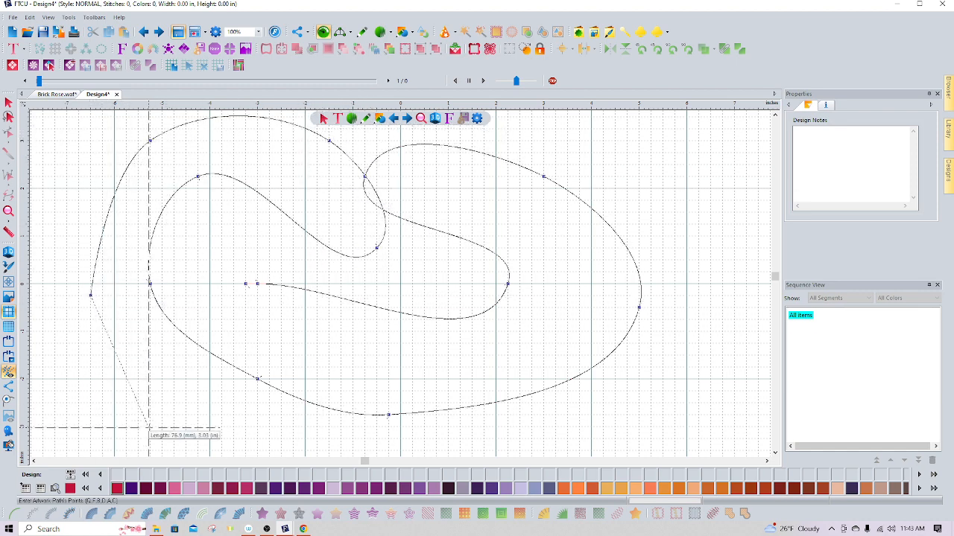
click(198, 427)
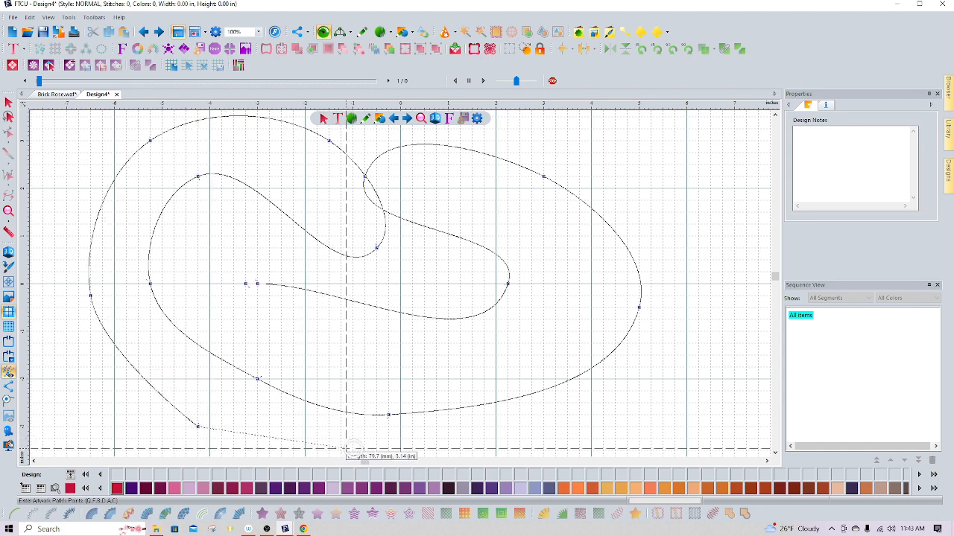
click(341, 450)
click(579, 427)
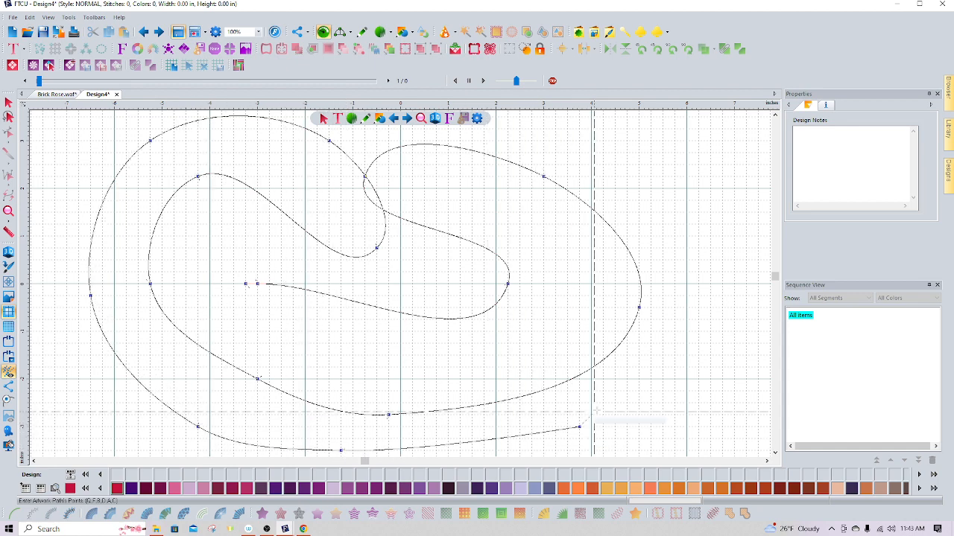
click(686, 332)
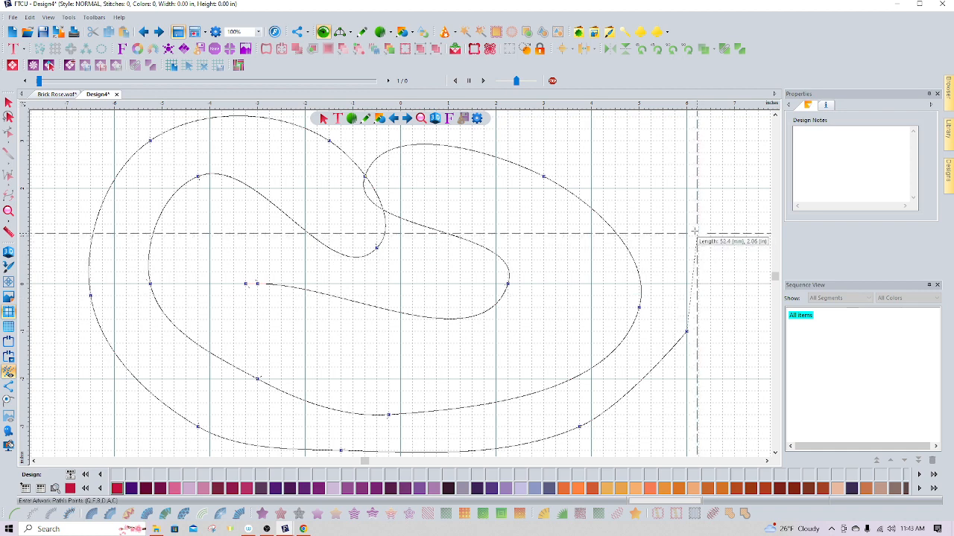
Extend the path with a loop of points up and around the right side
click(602, 129)
click(721, 140)
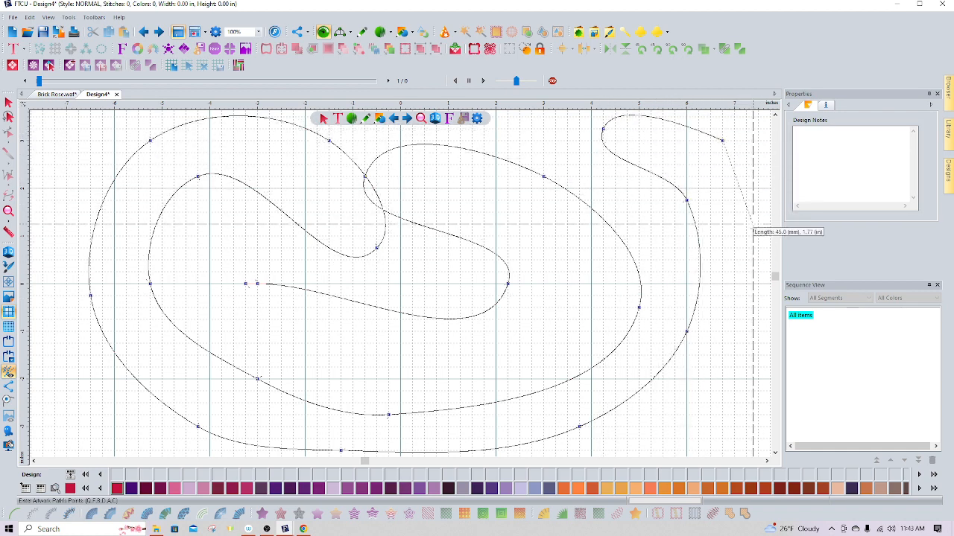
click(757, 283)
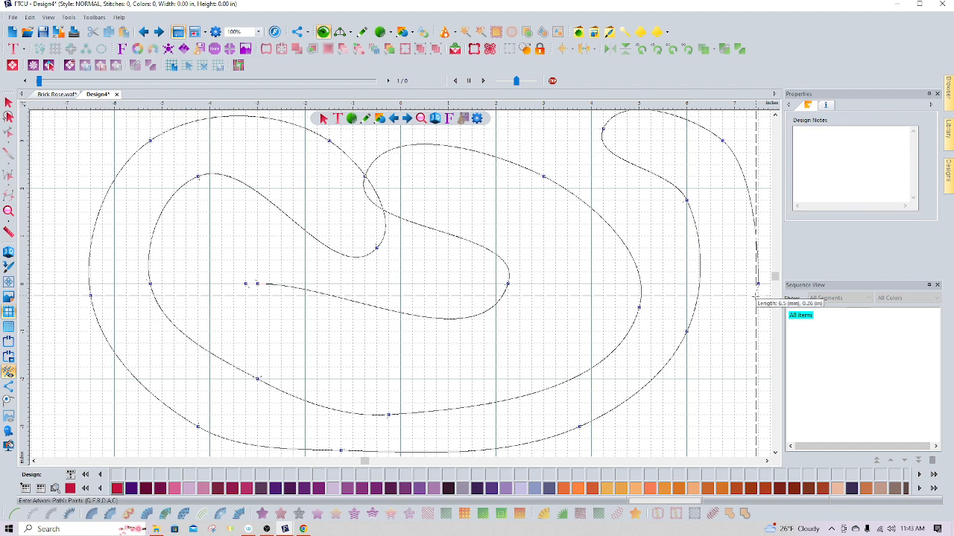
click(722, 403)
click(687, 439)
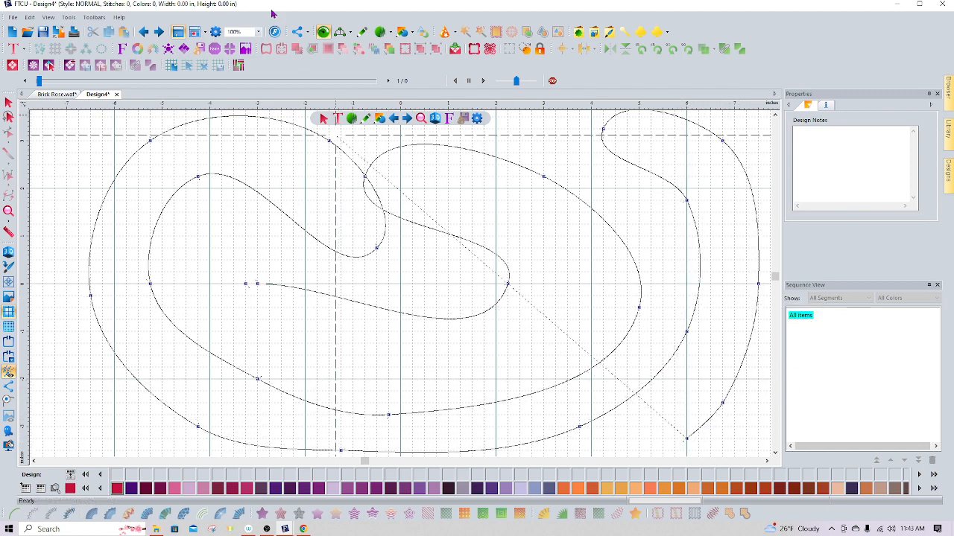
At 25% zoom, add wavy path points meandering below the spiral
click(259, 35)
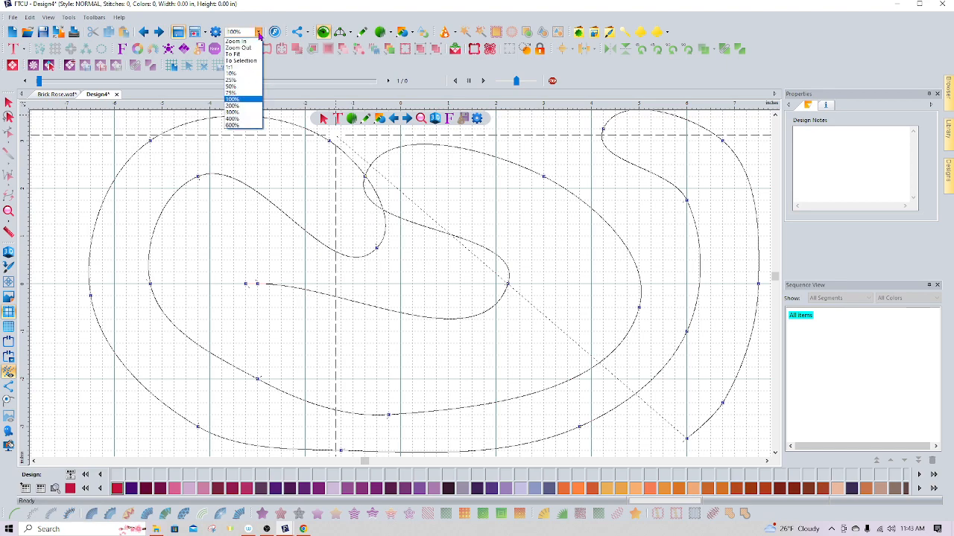
click(249, 85)
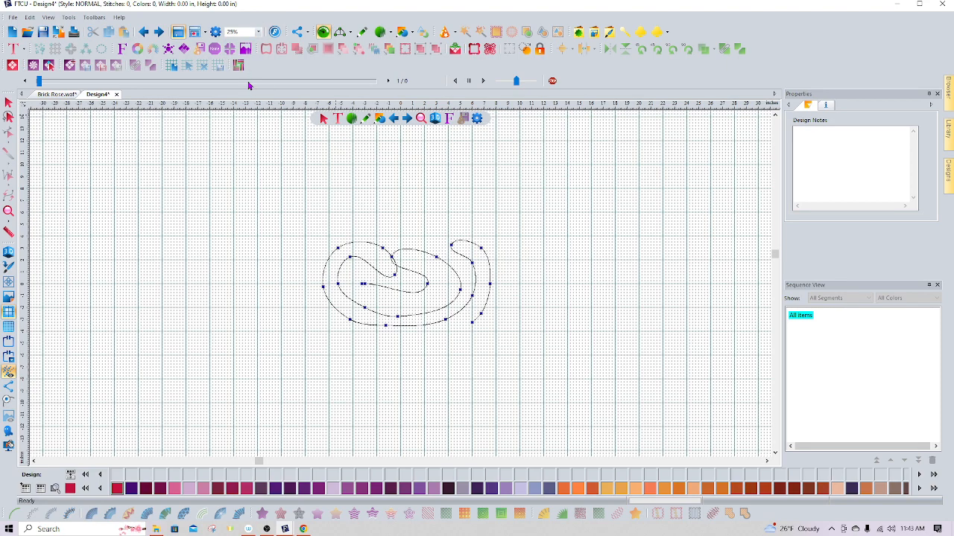
click(445, 343)
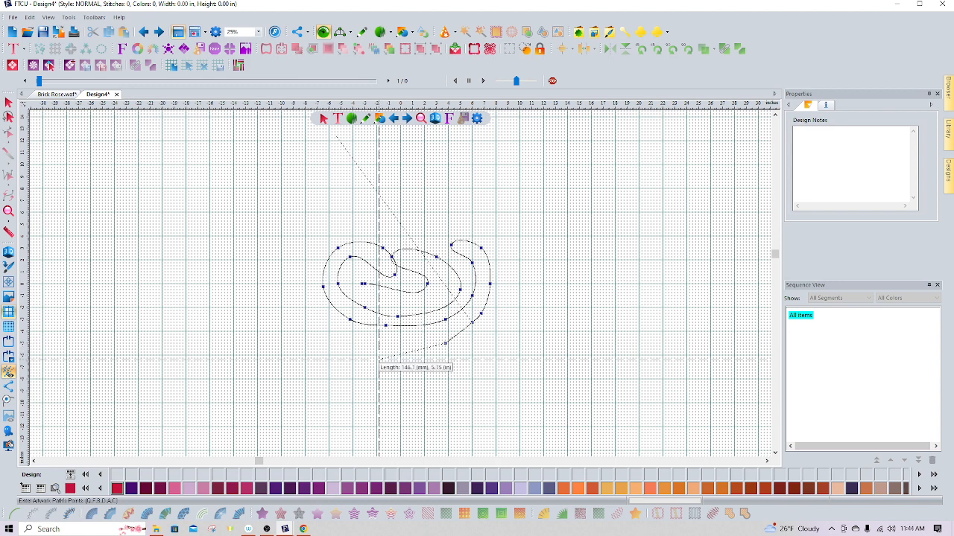
click(382, 354)
click(380, 376)
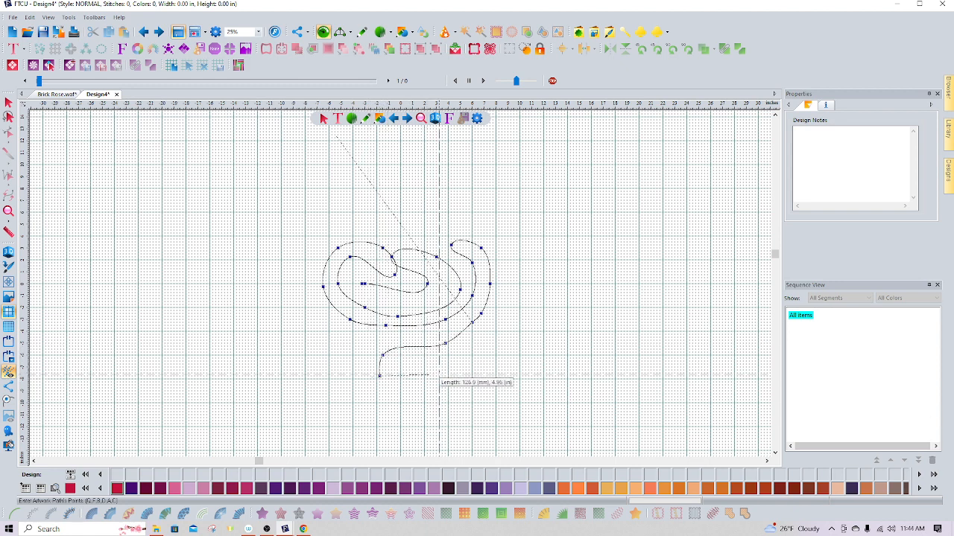
click(418, 364)
click(424, 387)
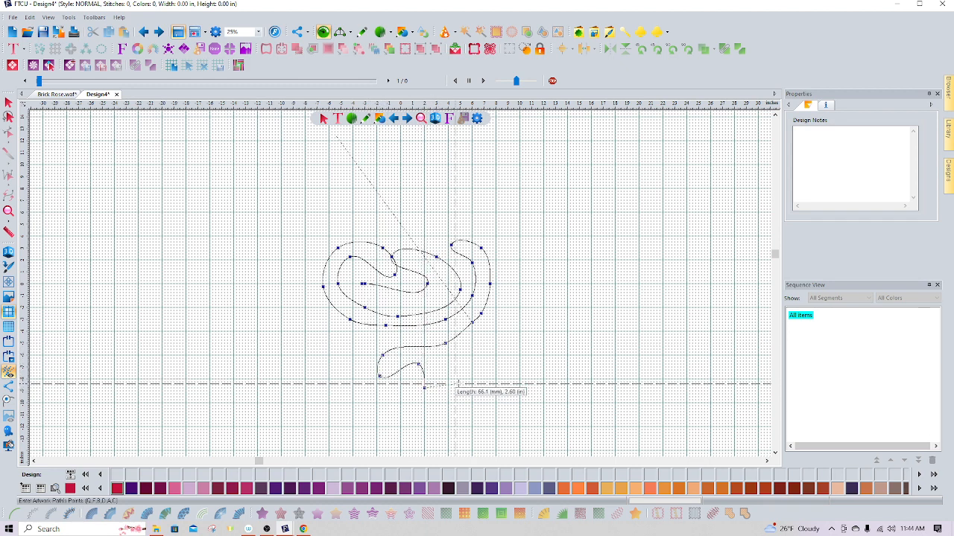
click(457, 367)
click(445, 355)
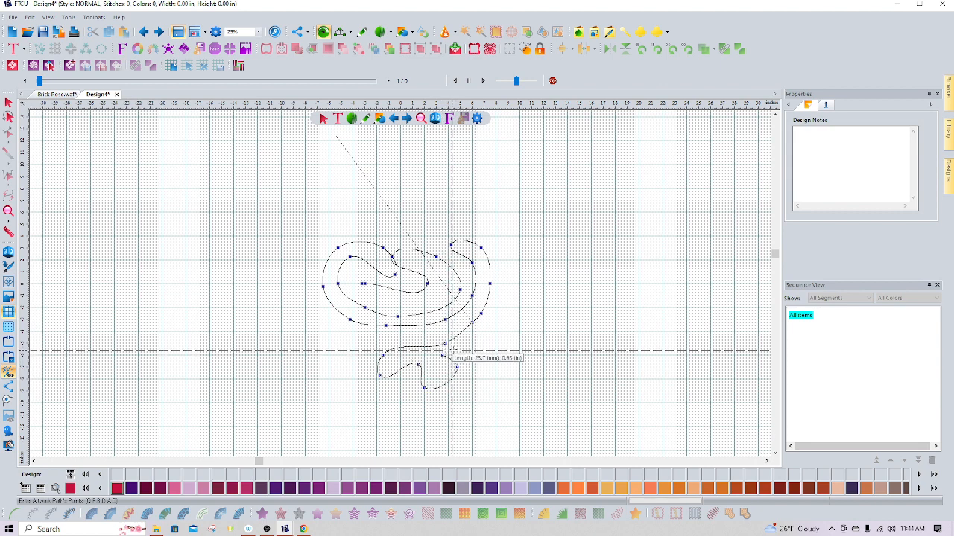
click(481, 358)
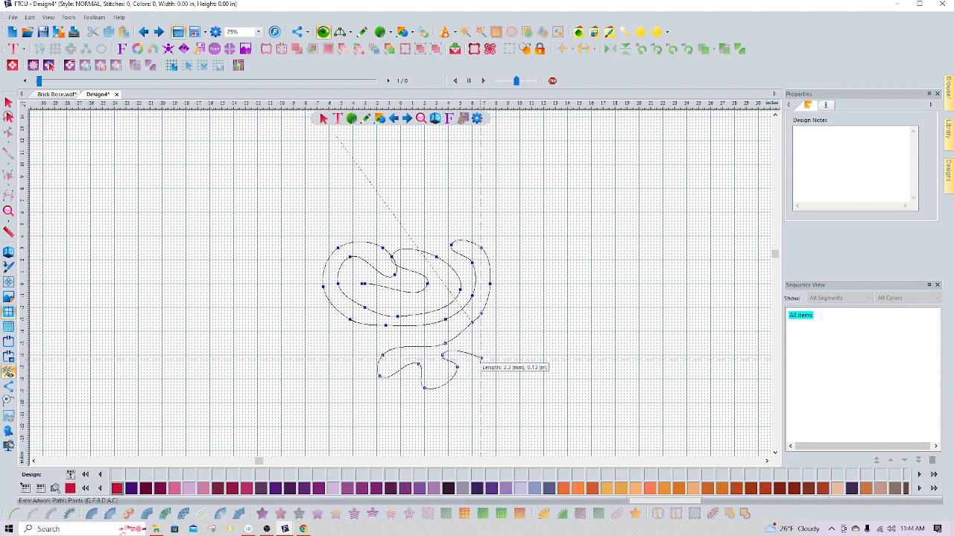
Add path points meandering up the right side of the design
click(514, 349)
click(496, 328)
click(508, 306)
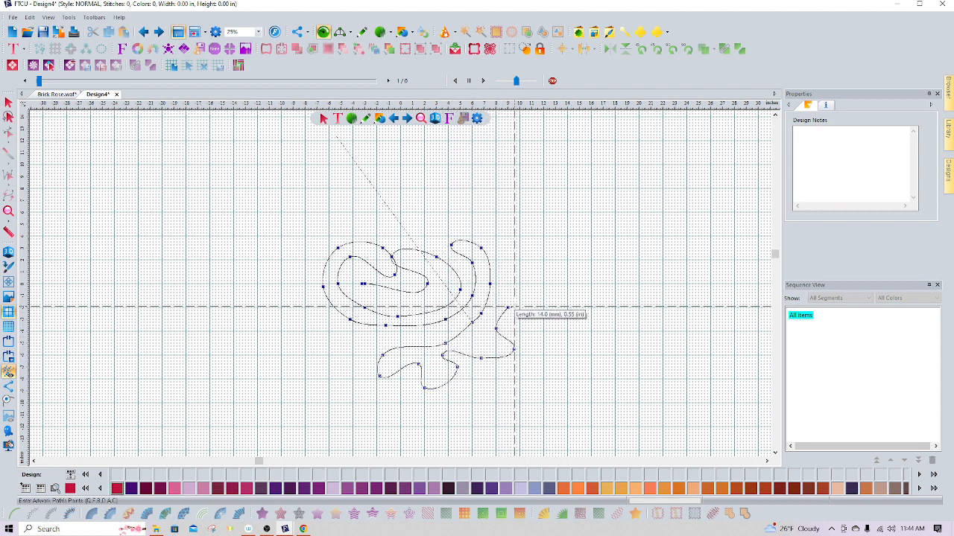
click(555, 352)
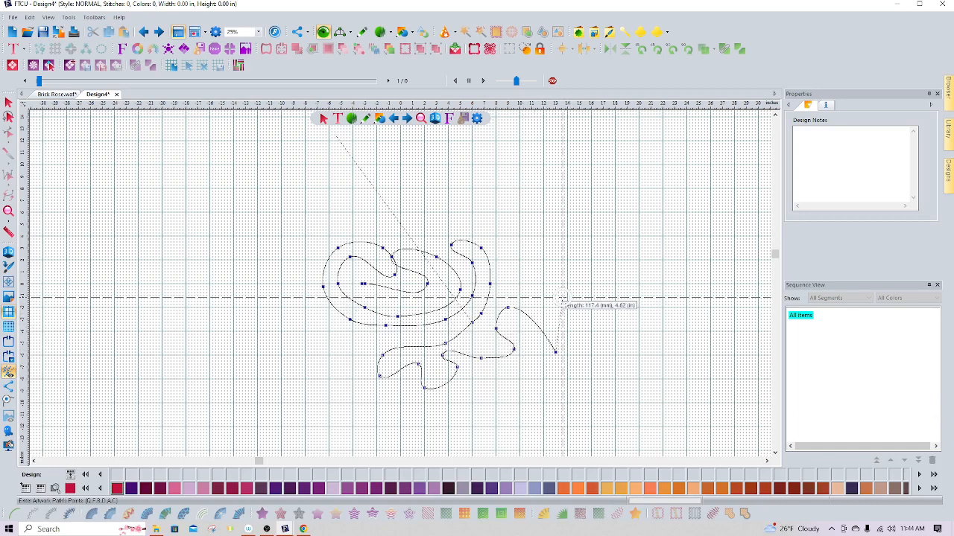
click(561, 299)
click(510, 272)
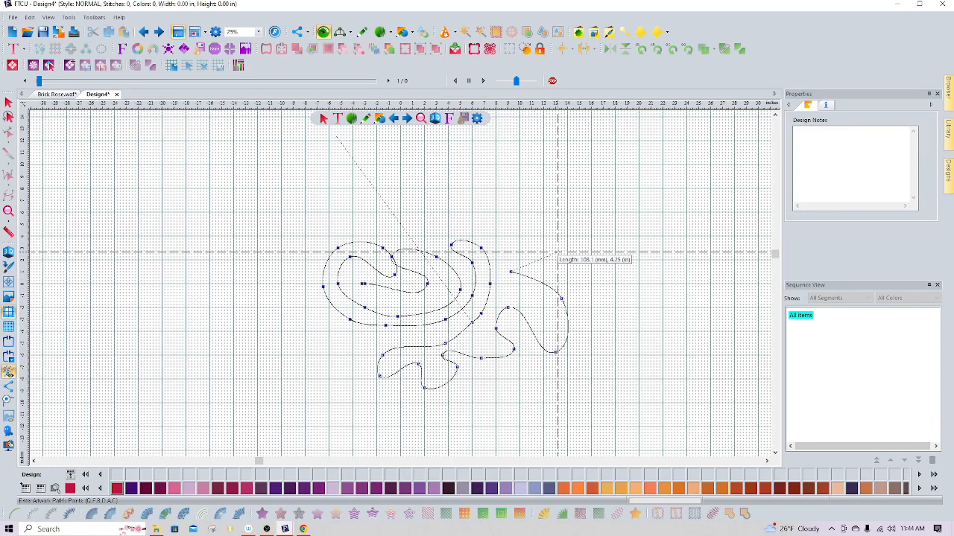
click(558, 254)
click(534, 209)
click(490, 224)
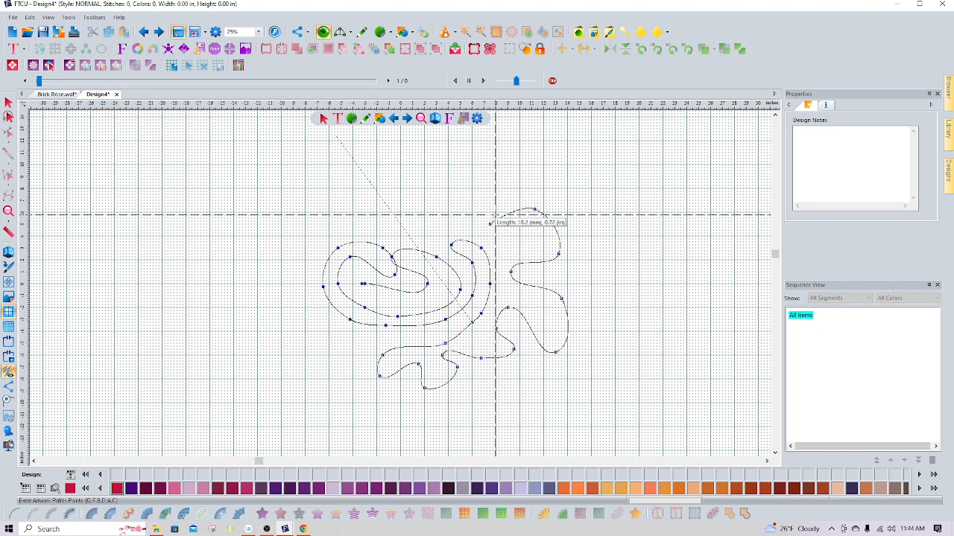
Add path points meandering across the top and down the upper left side
click(454, 200)
click(416, 226)
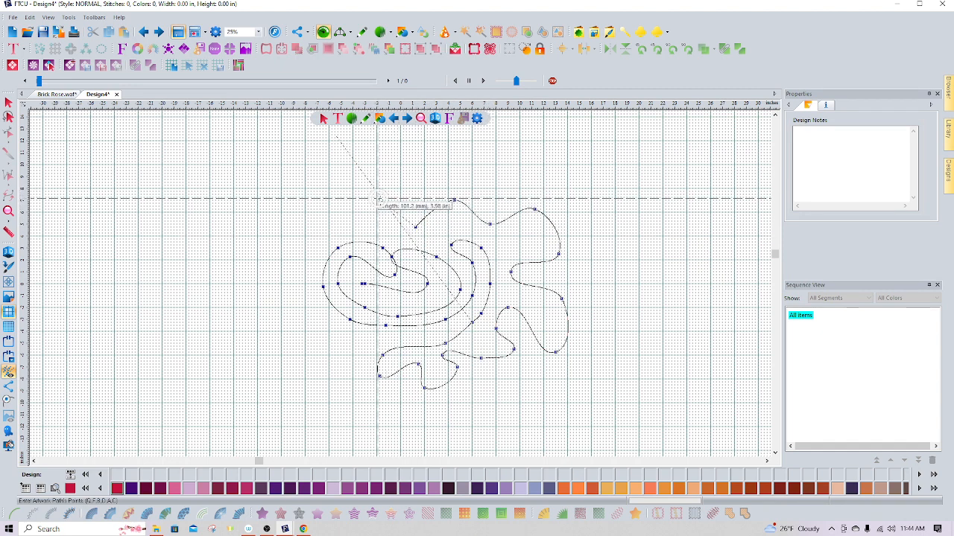
click(380, 197)
click(332, 212)
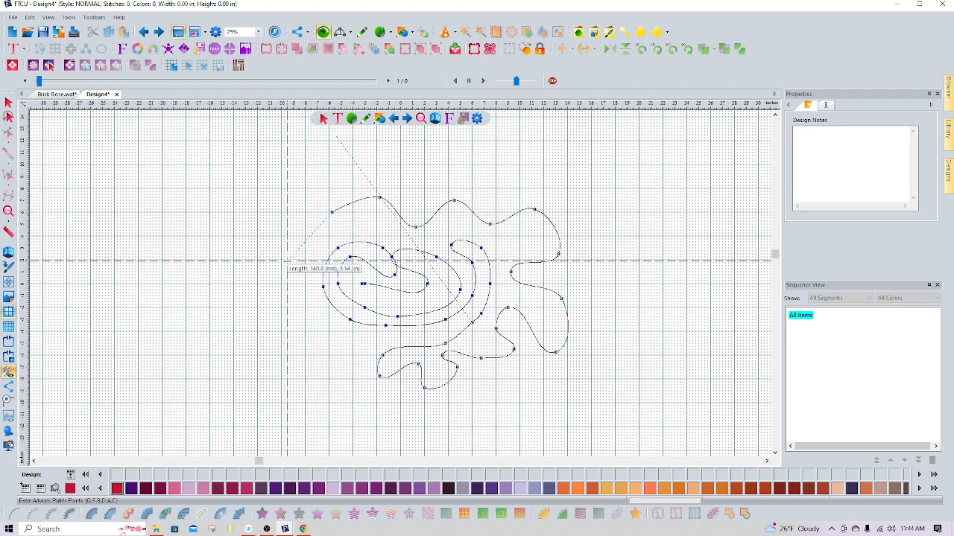
click(299, 256)
click(275, 203)
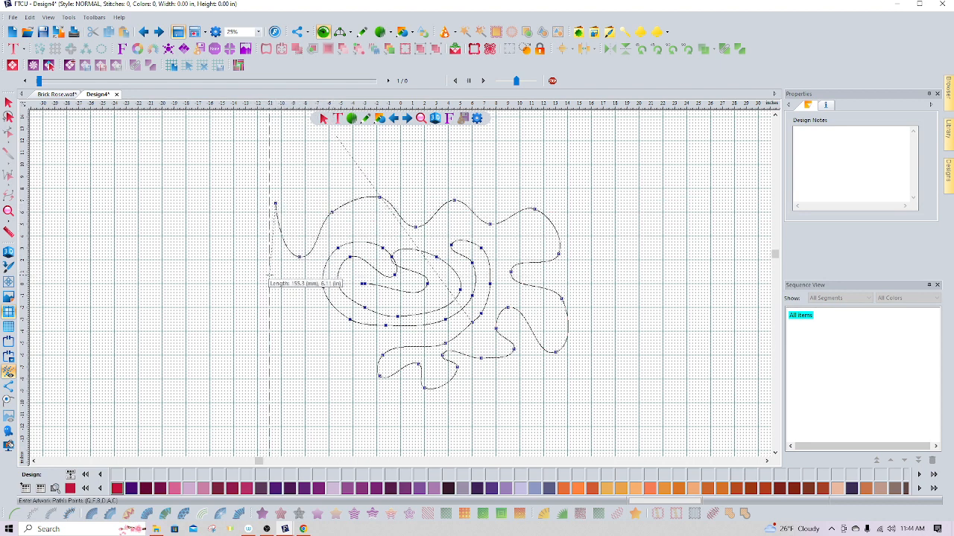
Add path points running down the left side and along the lower left of the design
click(269, 274)
click(316, 310)
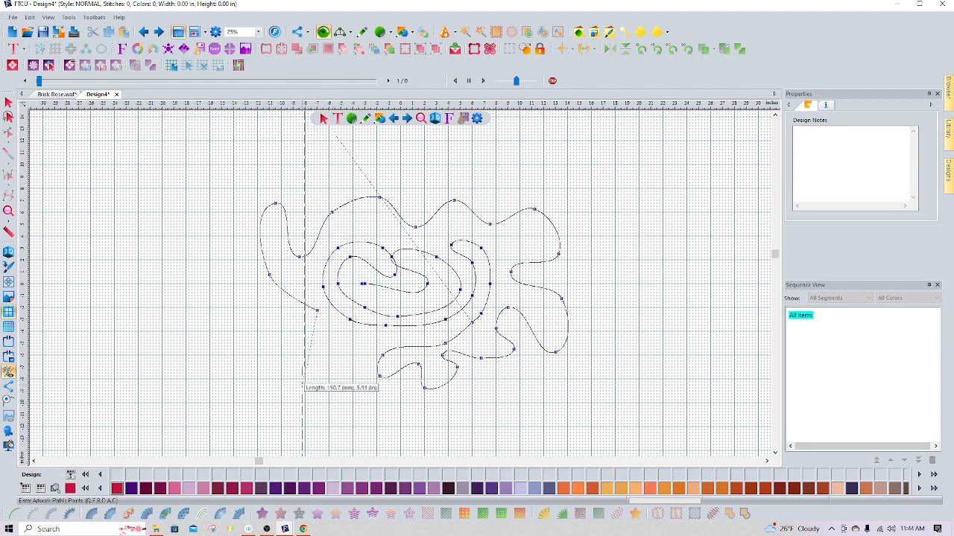
click(311, 371)
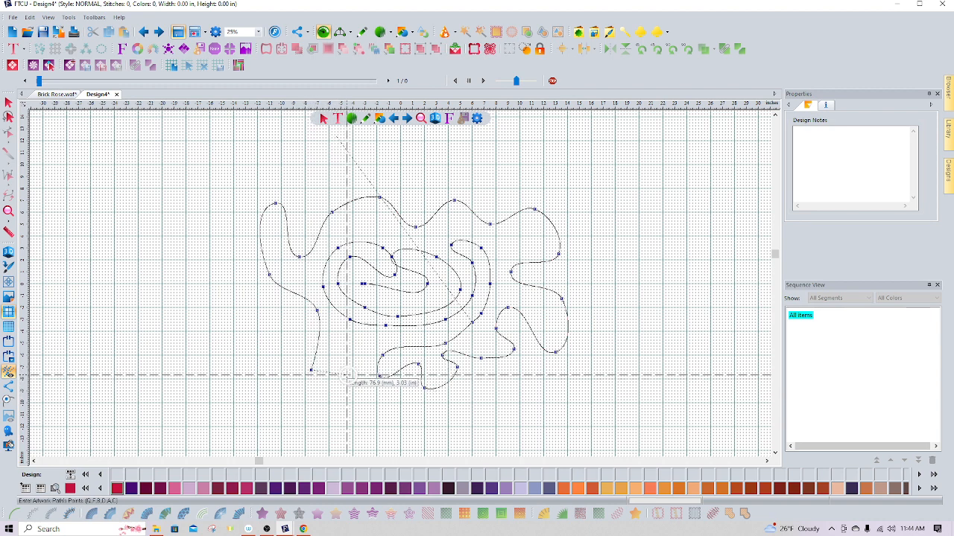
click(347, 375)
click(318, 423)
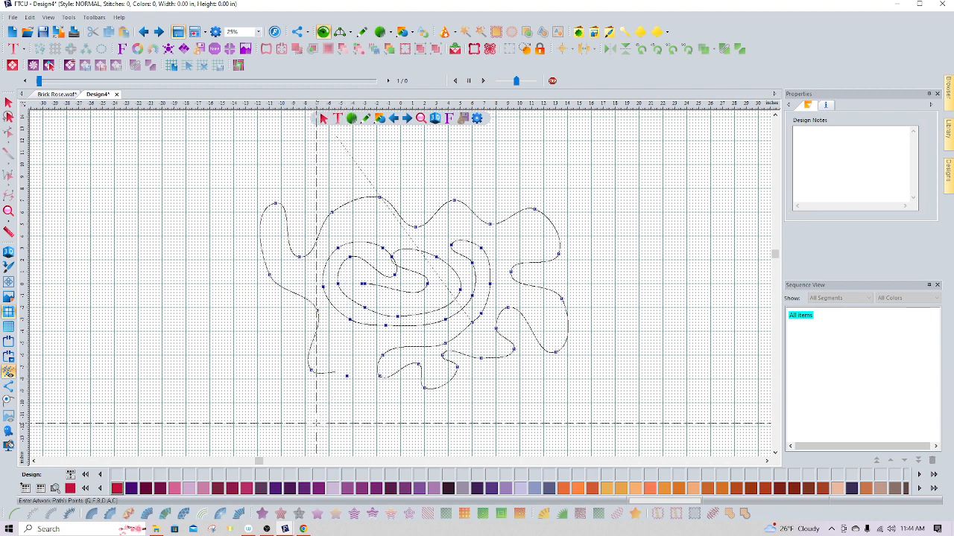
click(376, 421)
click(403, 397)
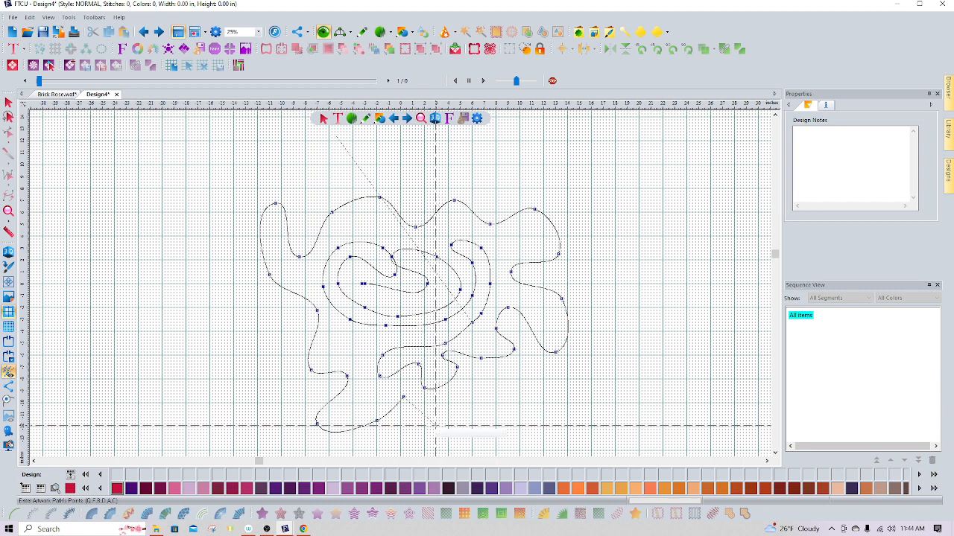
Add path points meandering along the bottom and up to the path's end on the right side
click(432, 424)
click(478, 396)
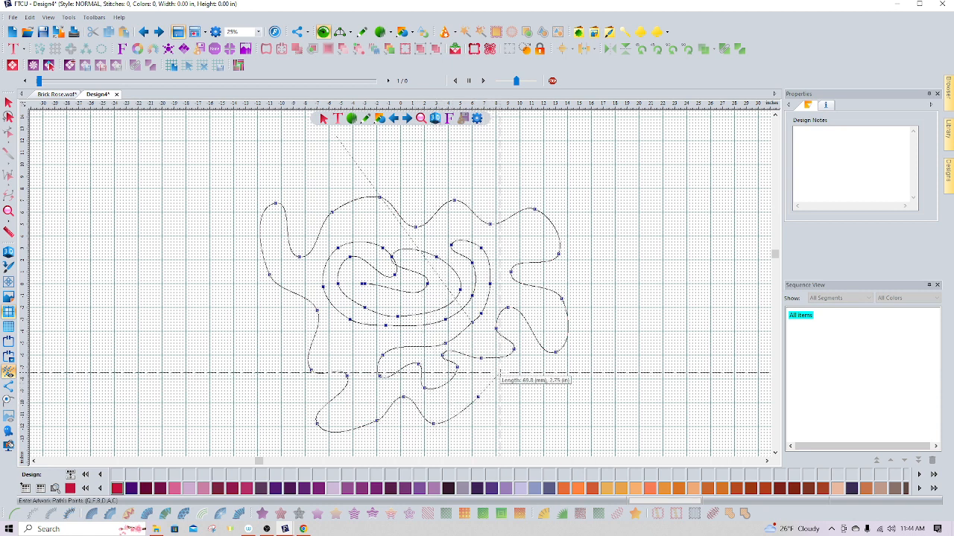
click(502, 376)
click(541, 399)
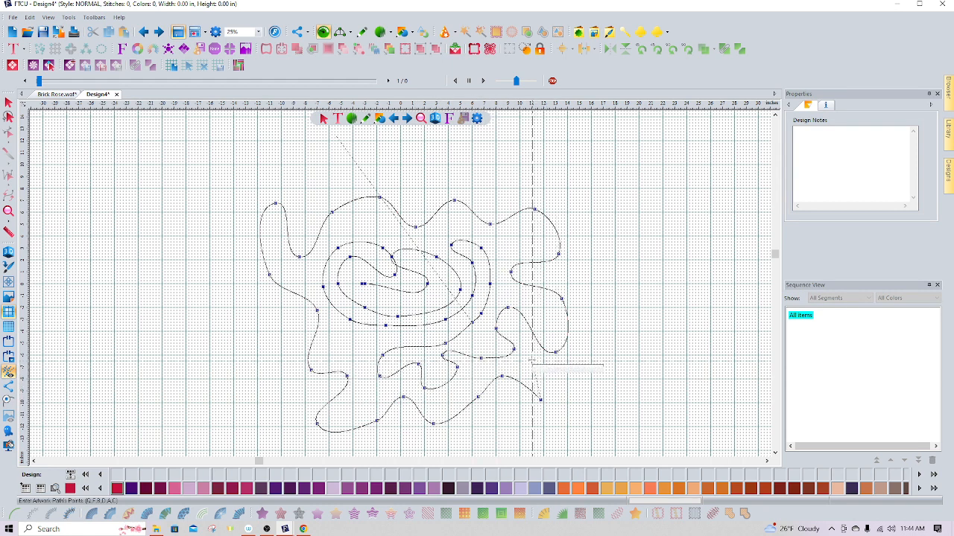
click(529, 354)
click(573, 370)
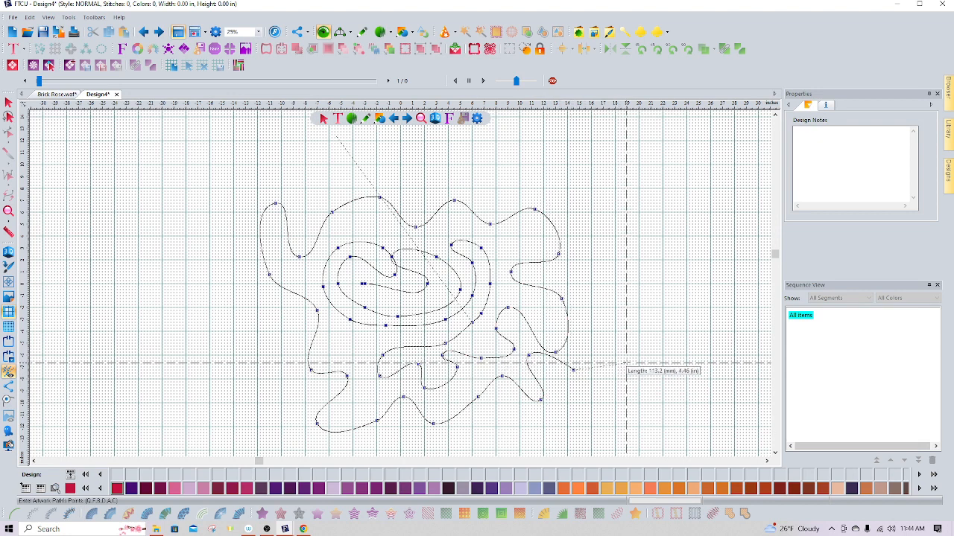
click(626, 362)
click(606, 290)
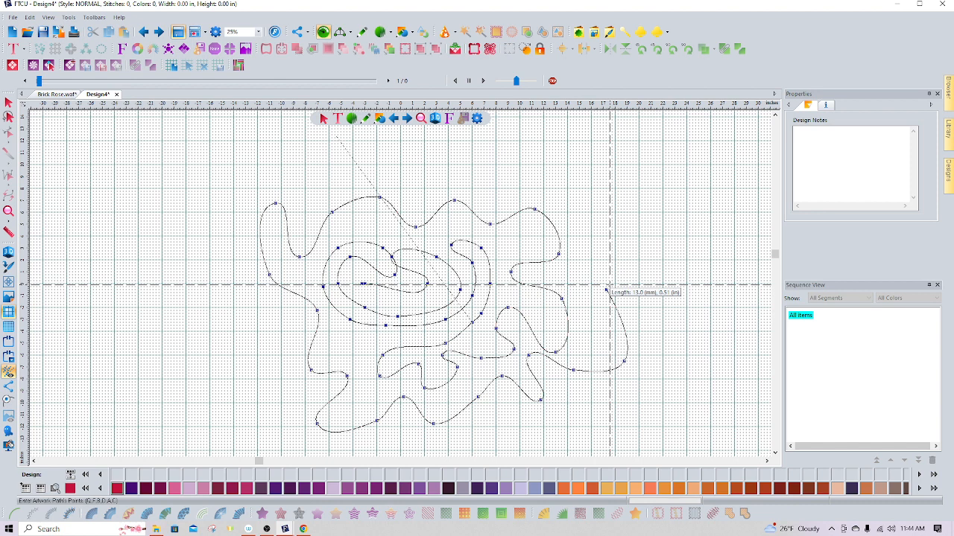
Finish the path, select its artwork in the sequence view, and convert it to a single run stitch
click(9, 103)
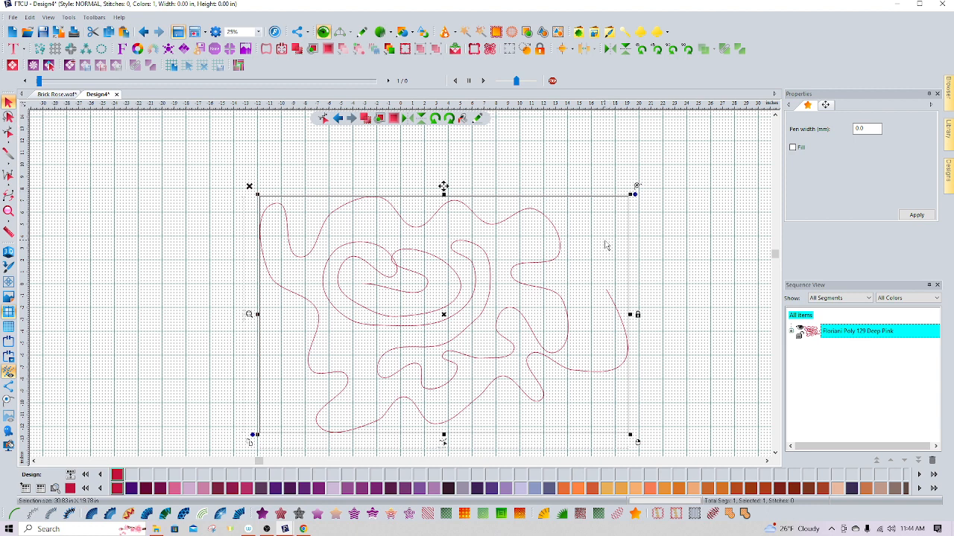
click(793, 335)
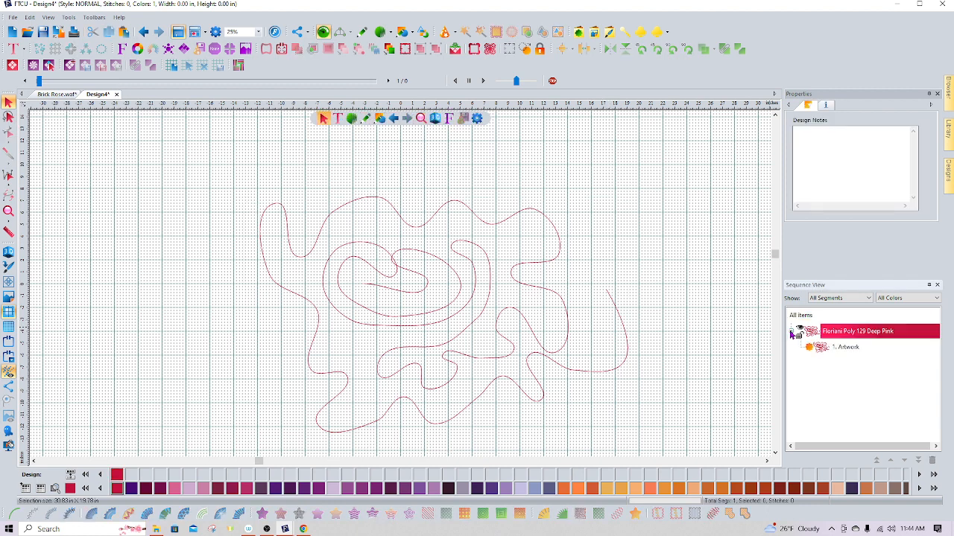
click(836, 349)
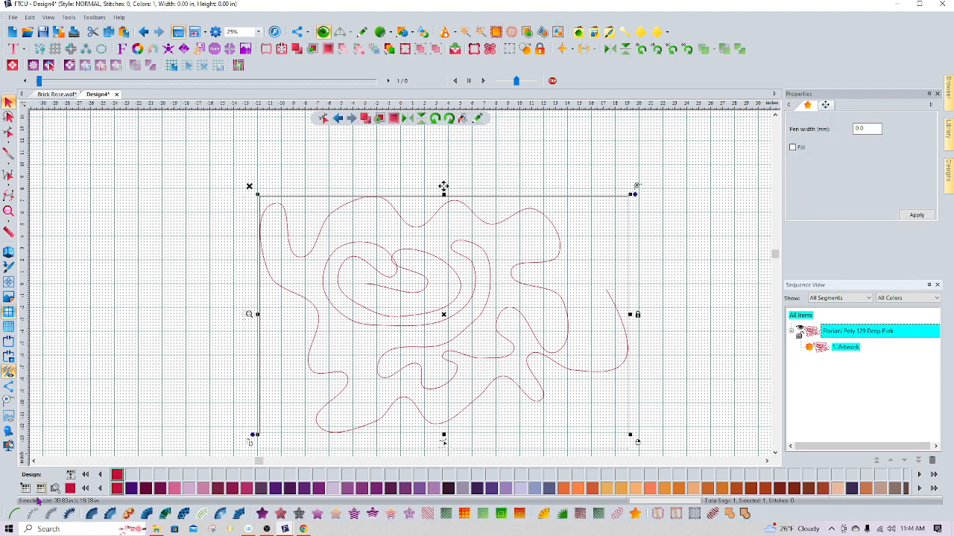
click(15, 514)
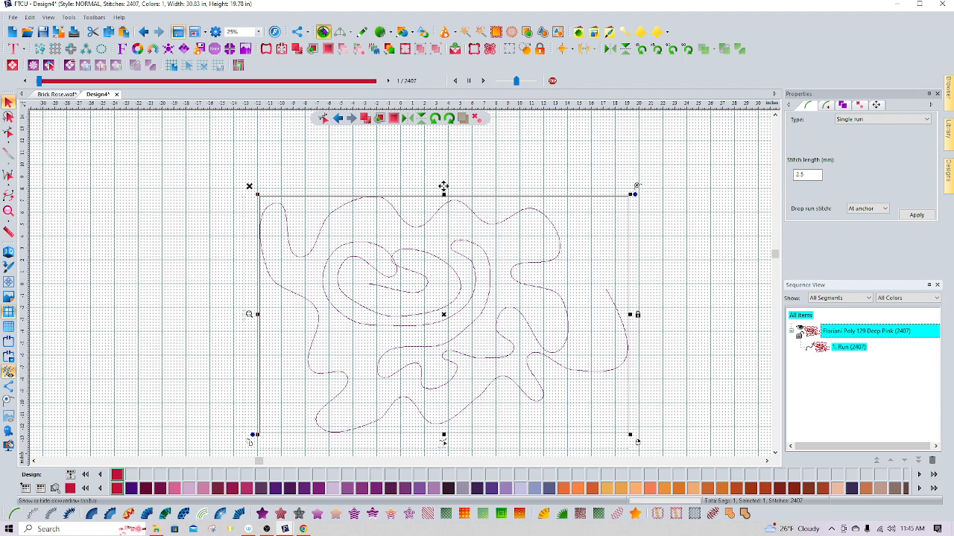
With the artwork Line tool, draw a closed five-point straight-sided shape to the left of the design
click(368, 33)
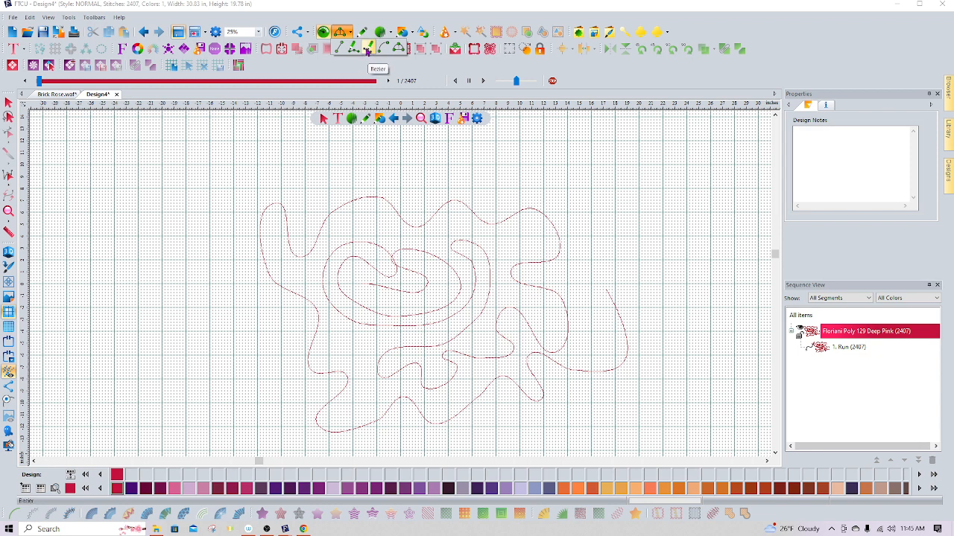
click(368, 47)
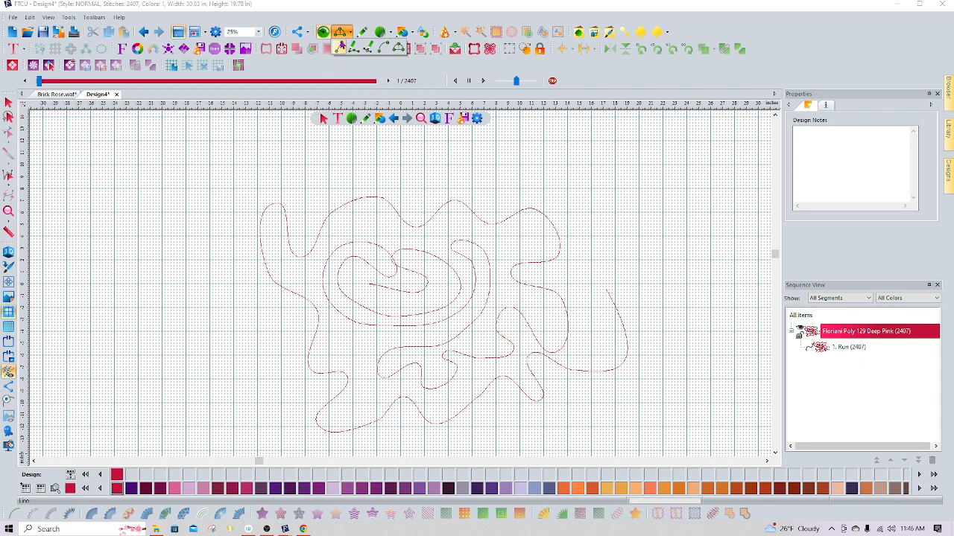
click(355, 46)
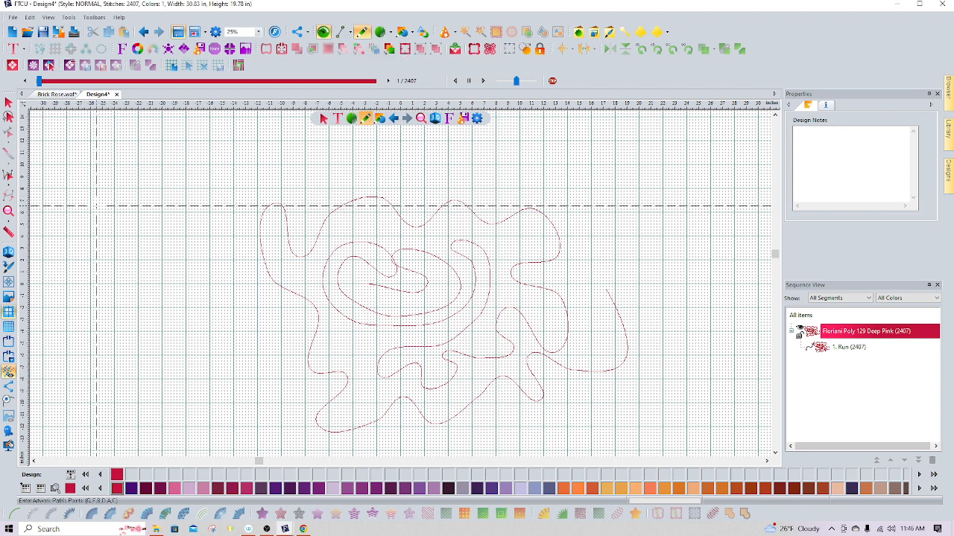
click(94, 209)
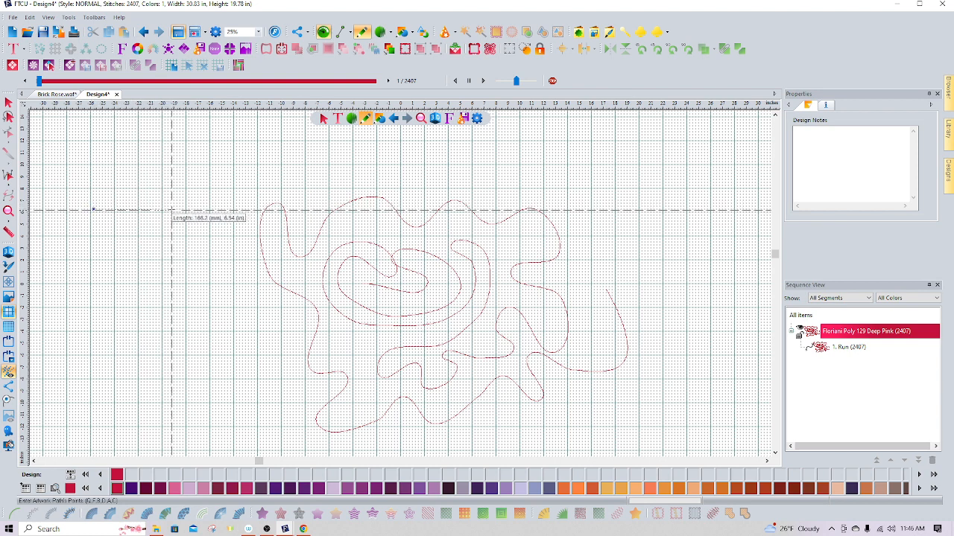
click(174, 208)
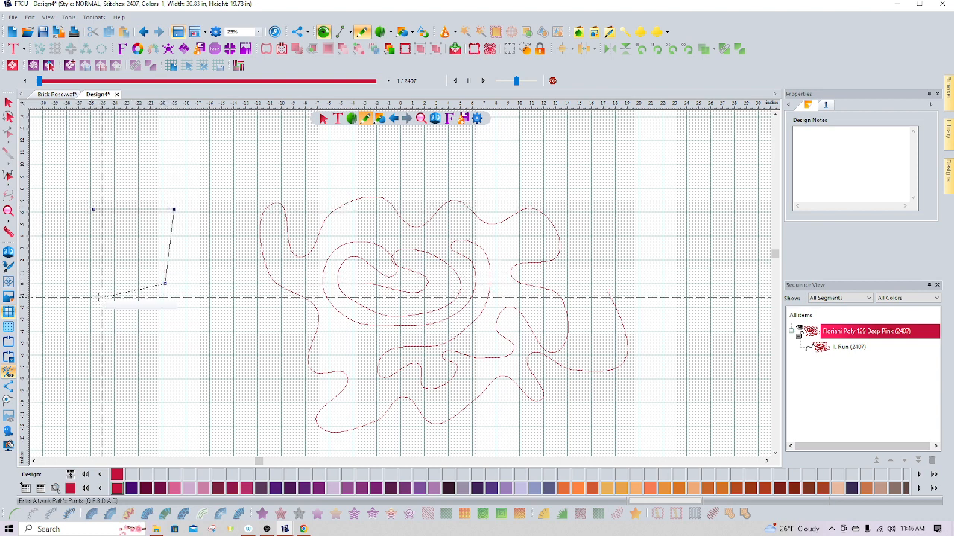
click(81, 287)
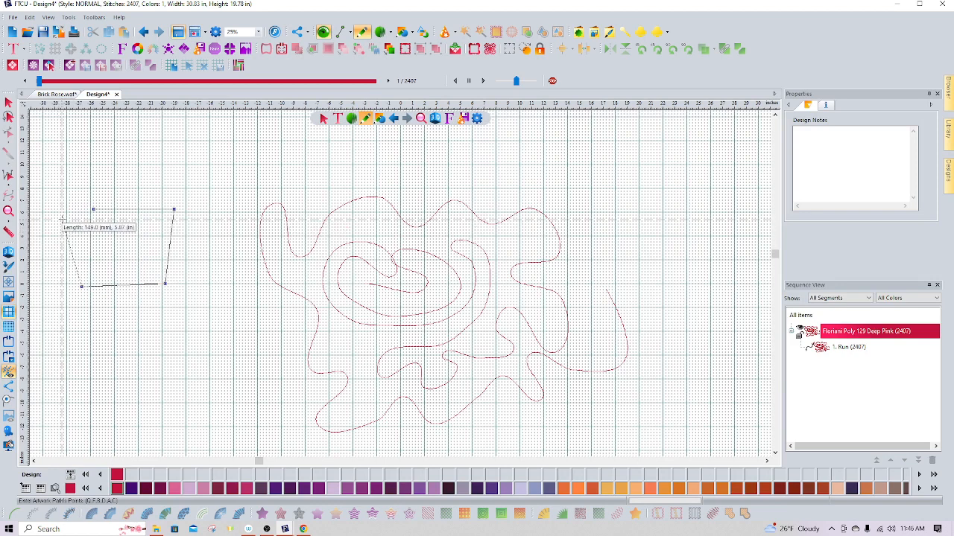
click(65, 220)
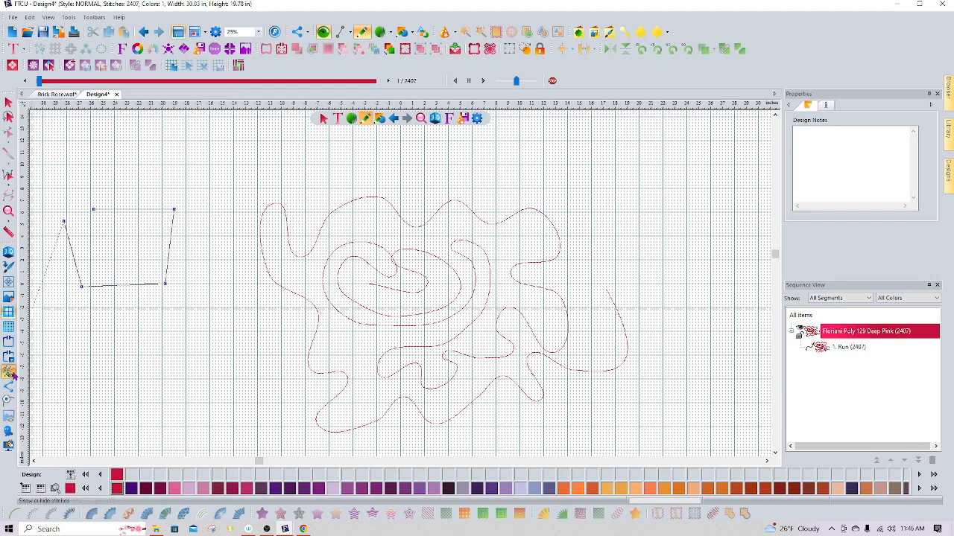
click(8, 401)
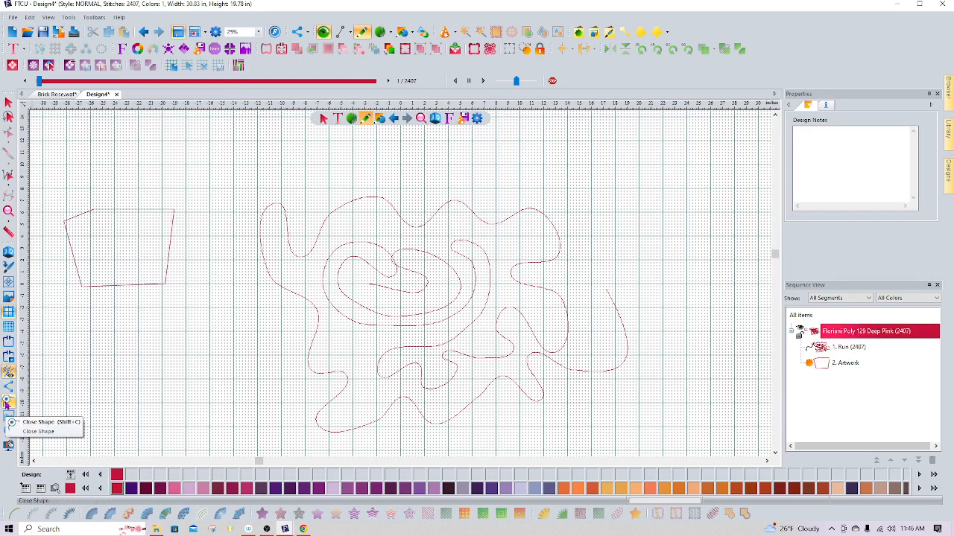